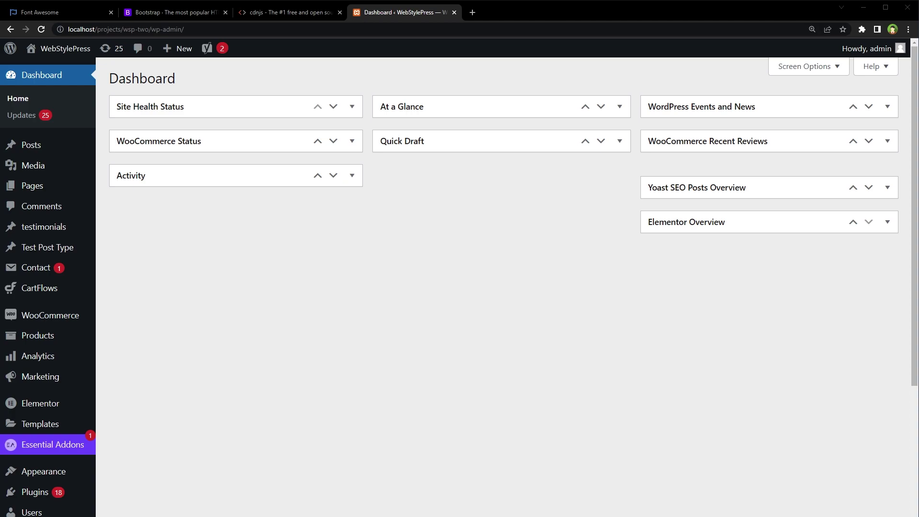
Search cdnjs for fontawesome and copy the font-awesome 6.4.0 all.min.css link tag
{"action": "left_click", "coordinate": [296, 18]}
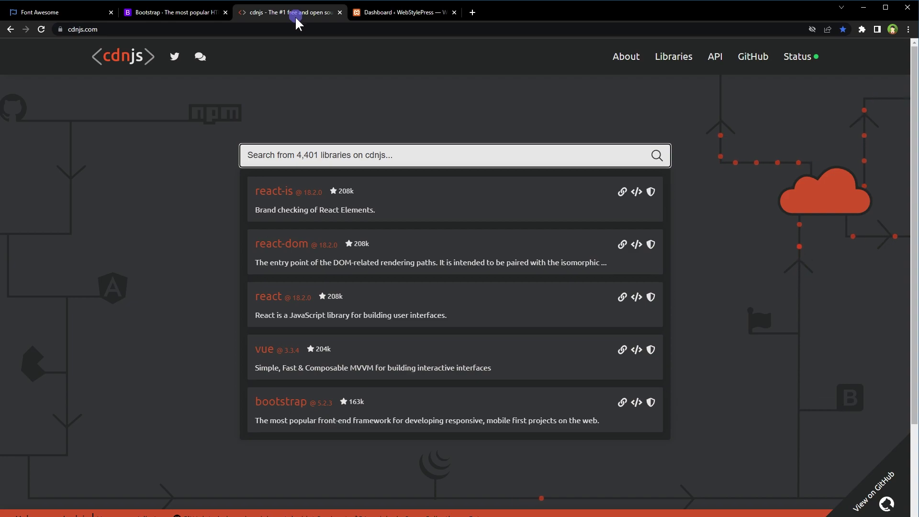
{"action": "left_click", "coordinate": [344, 152]}
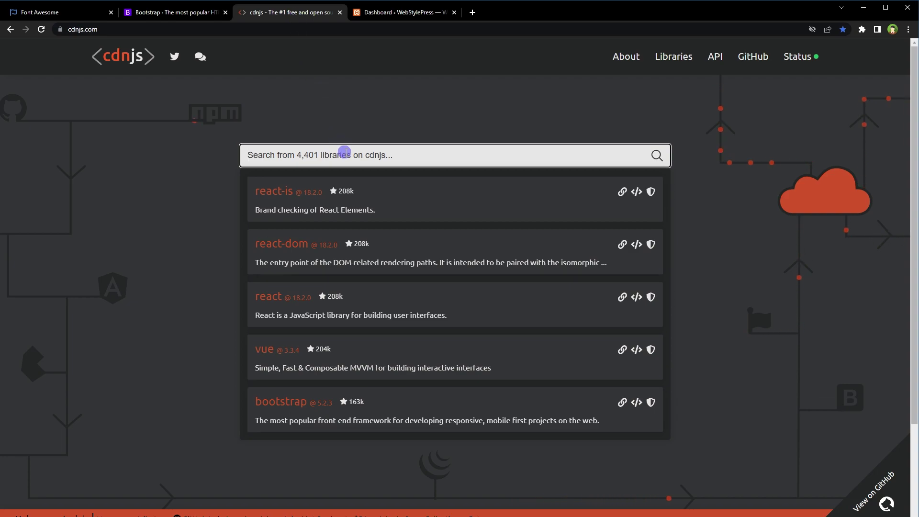
{"action": "type", "text": "fontawesome"}
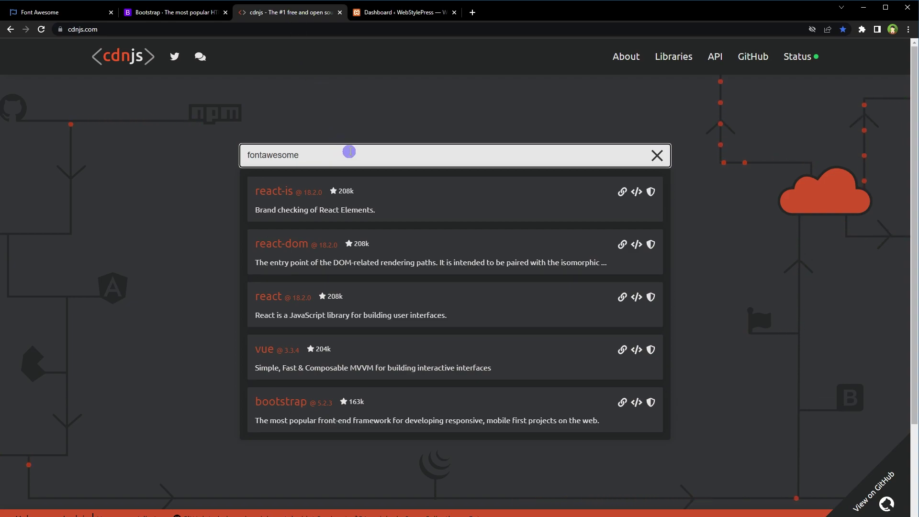
{"action": "left_click", "coordinate": [318, 189]}
{"action": "left_click", "coordinate": [345, 308]}
{"action": "left_click_drag", "start_coordinate": [346, 308], "coordinate": [398, 306]}
{"action": "left_click", "coordinate": [464, 308]}
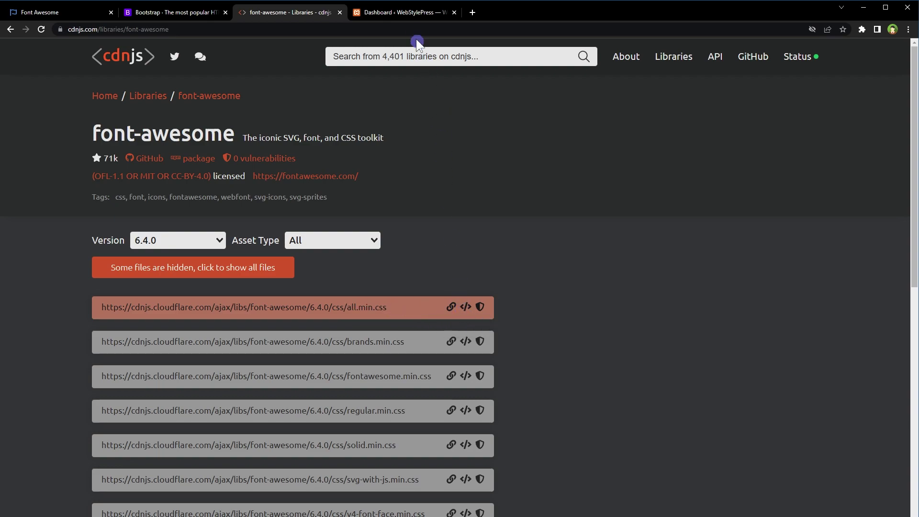
Open Appearance > Theme File Editor in a new tab and switch to it
{"action": "left_click", "coordinate": [425, 13]}
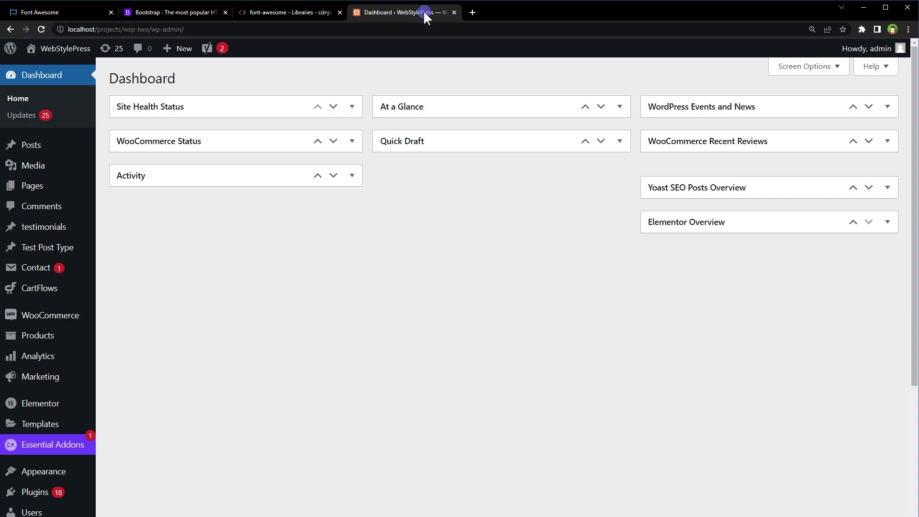
{"action": "scroll", "coordinate": [323, 323], "scroll_direction": "down", "scroll_amount": 4}
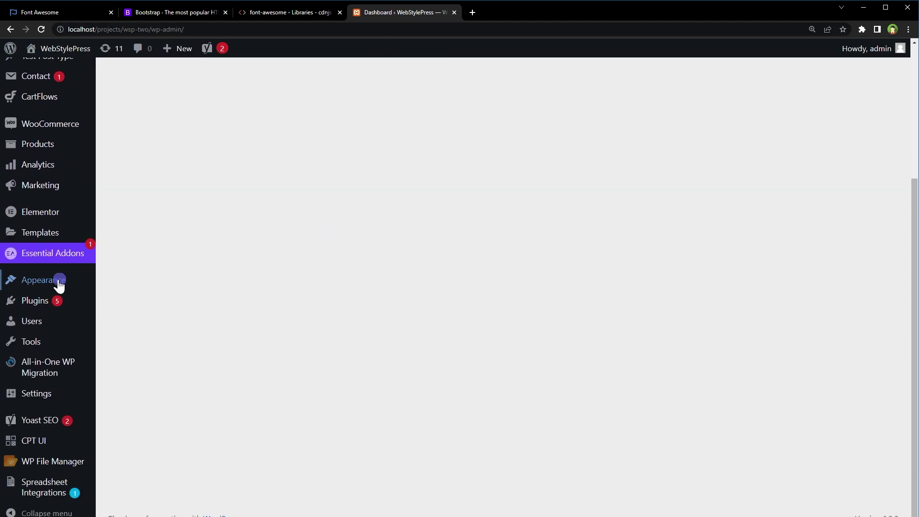
{"action": "mouse_move", "coordinate": [14, 285]}
{"action": "right_click", "coordinate": [157, 411]}
{"action": "left_click", "coordinate": [178, 415]}
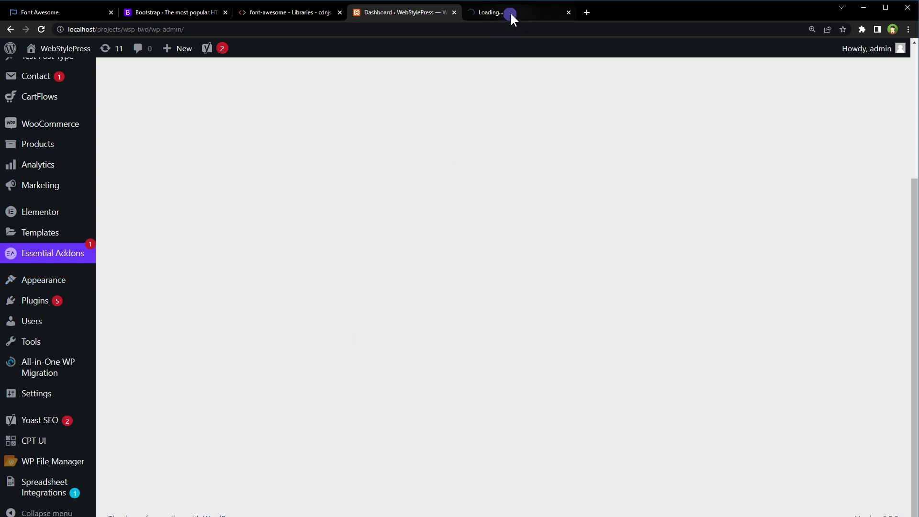
{"action": "scroll", "coordinate": [478, 208], "scroll_direction": "up", "scroll_amount": 4}
{"action": "left_click", "coordinate": [538, 12]}
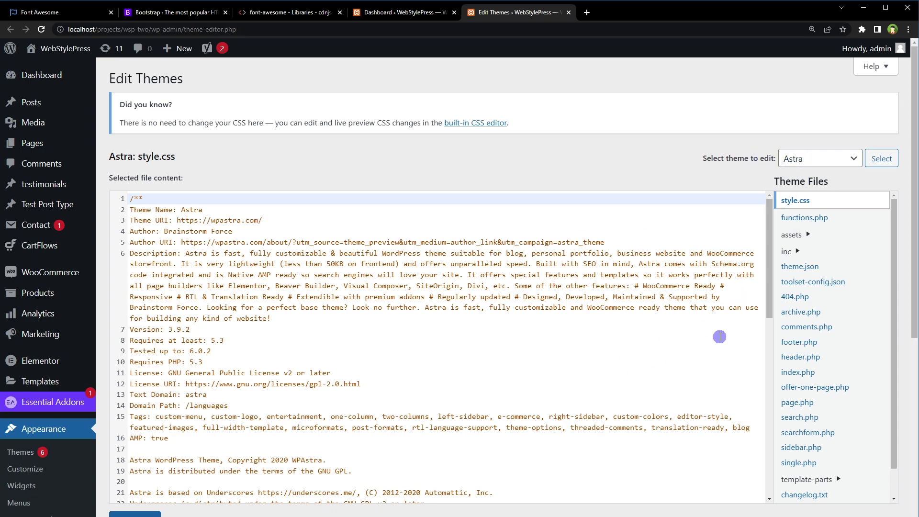
Open Astra's footer.php and header.php each in their own new tab
{"action": "right_click", "coordinate": [800, 342]}
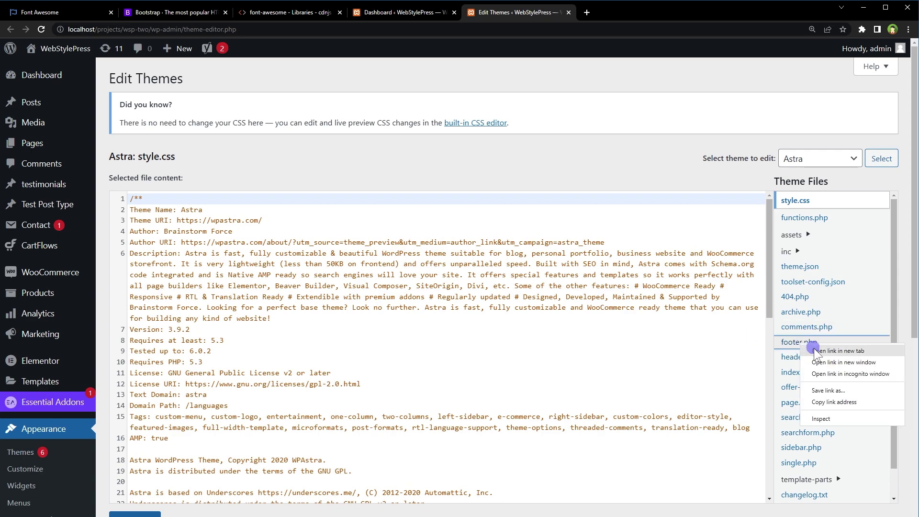
{"action": "left_click", "coordinate": [813, 351]}
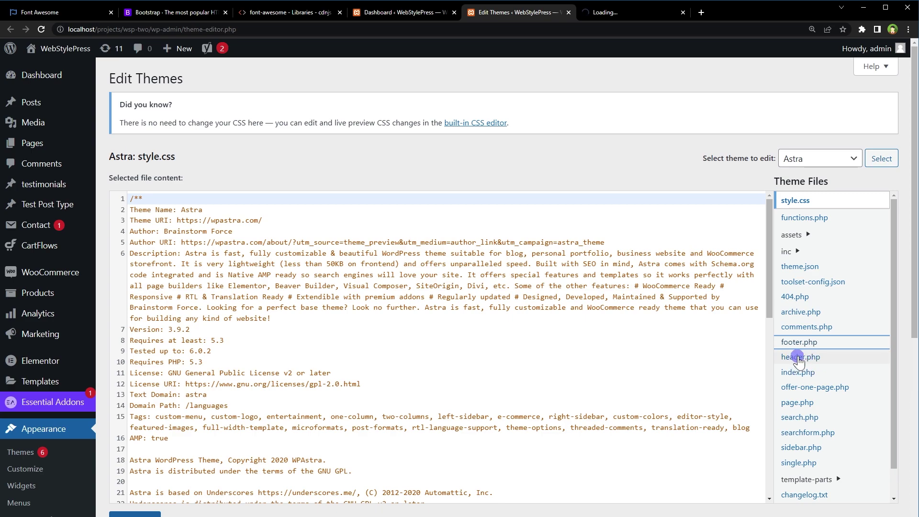
{"action": "right_click", "coordinate": [800, 362]}
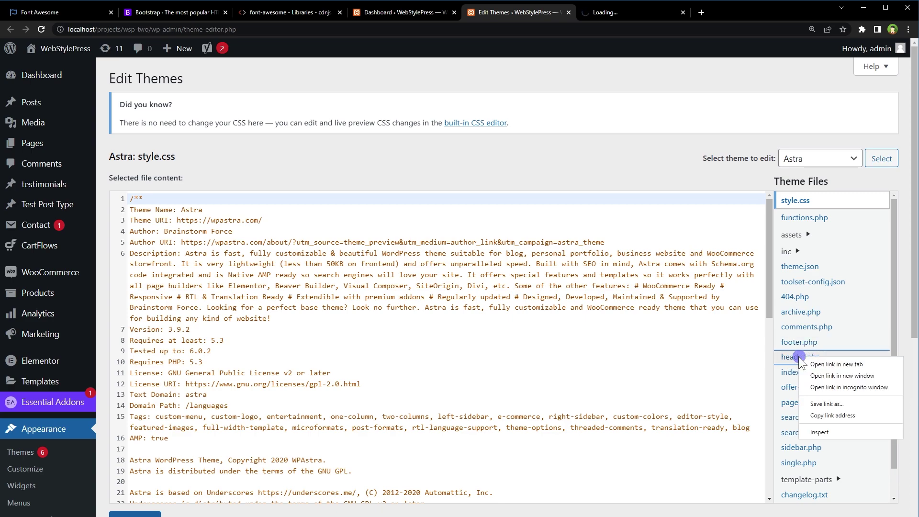
{"action": "left_click", "coordinate": [813, 370]}
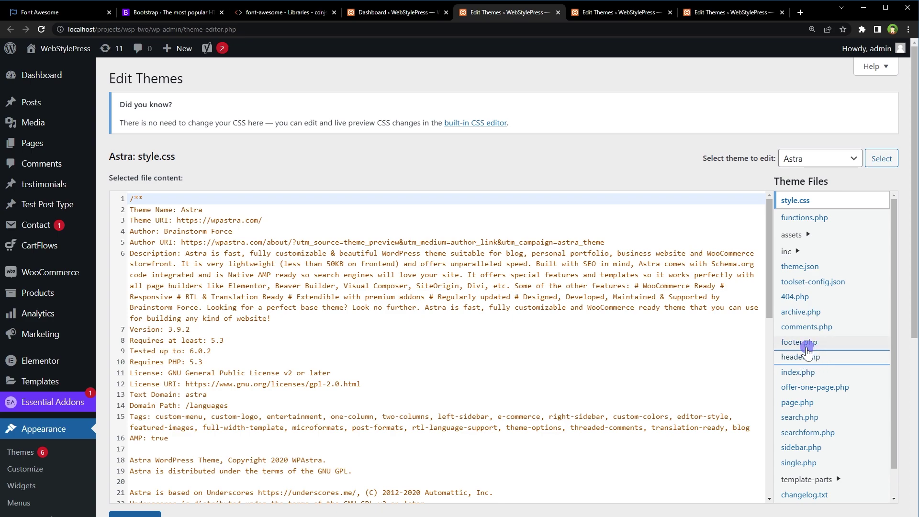
In the header.php editor, locate the head section from <head> on line 20 to </head> on line 38
{"action": "left_click", "coordinate": [615, 14]}
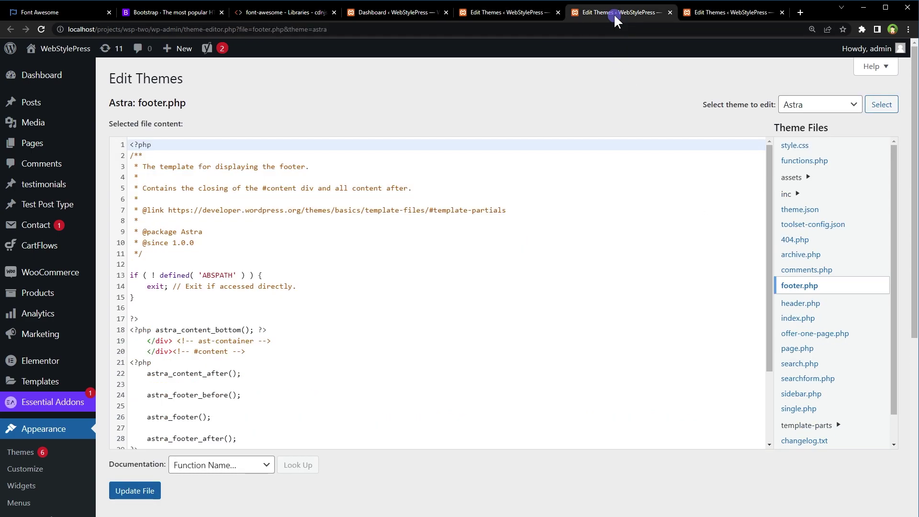
{"action": "left_click", "coordinate": [743, 13]}
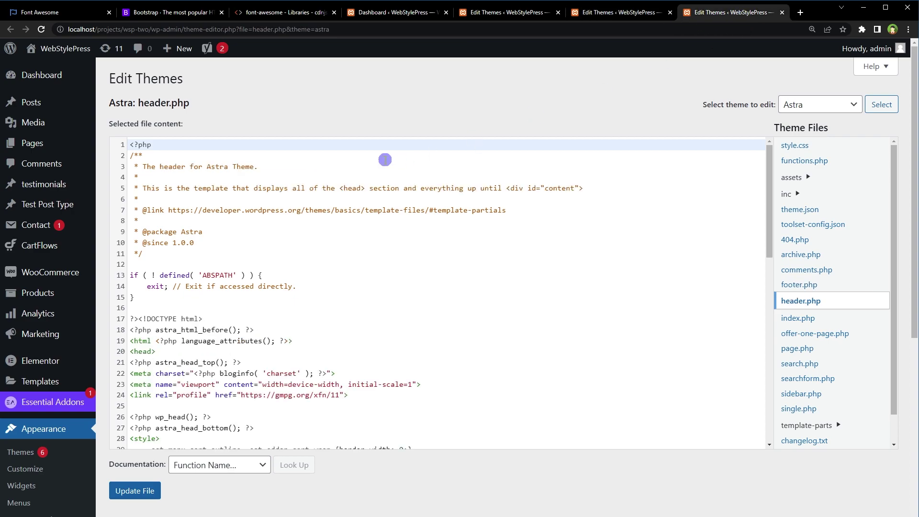
{"action": "left_click_drag", "start_coordinate": [139, 103], "coordinate": [236, 103]}
{"action": "left_click", "coordinate": [334, 362]}
{"action": "scroll", "coordinate": [469, 322], "scroll_direction": "down", "scroll_amount": 3}
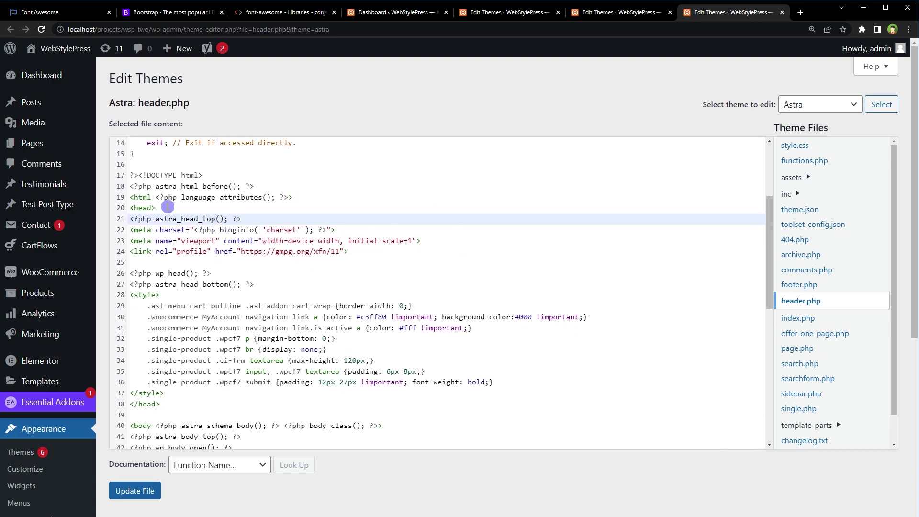
{"action": "left_click_drag", "start_coordinate": [168, 206], "coordinate": [127, 208]}
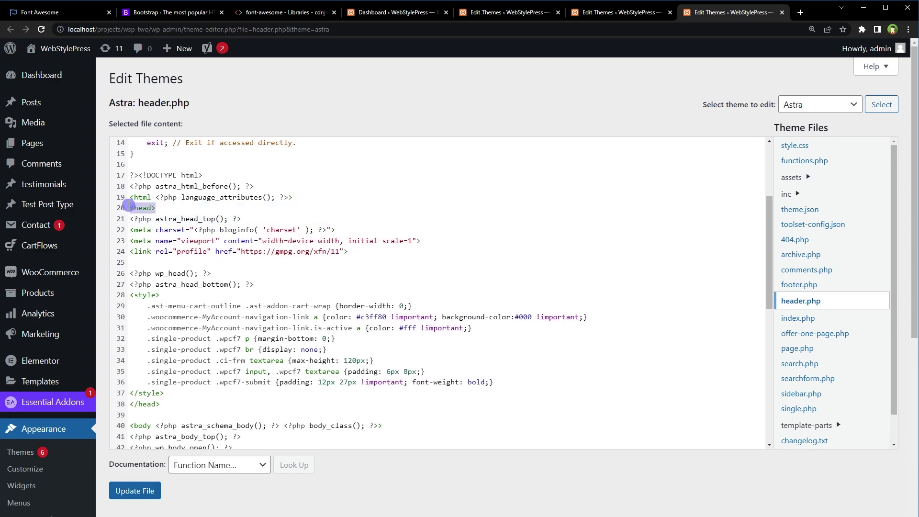
{"action": "left_click_drag", "start_coordinate": [168, 404], "coordinate": [124, 404]}
Paste the Font Awesome all.min.css link tag on a new line before </head> and update the file
{"action": "left_click", "coordinate": [178, 395]}
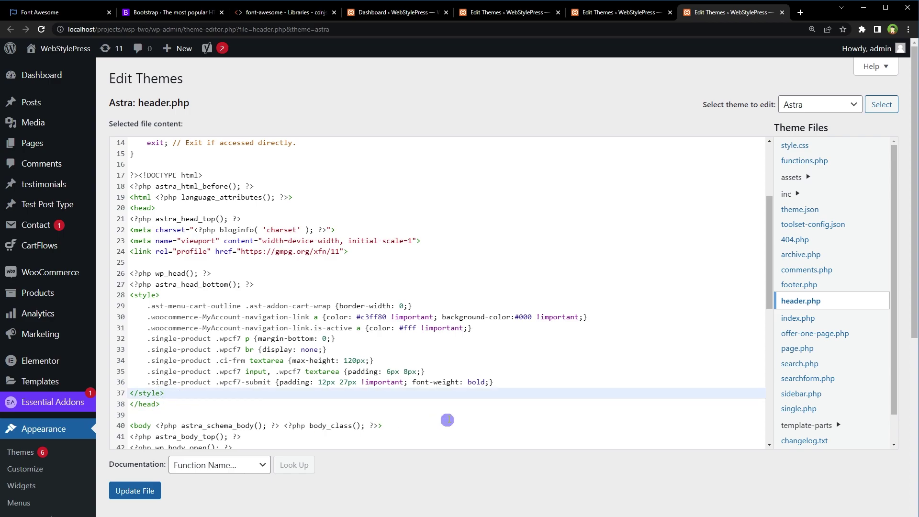
{"action": "key", "text": "Return"}
{"action": "key", "text": "Return"}
{"action": "key", "text": "Up"}
{"action": "scroll", "coordinate": [479, 393], "scroll_direction": "down", "scroll_amount": 3}
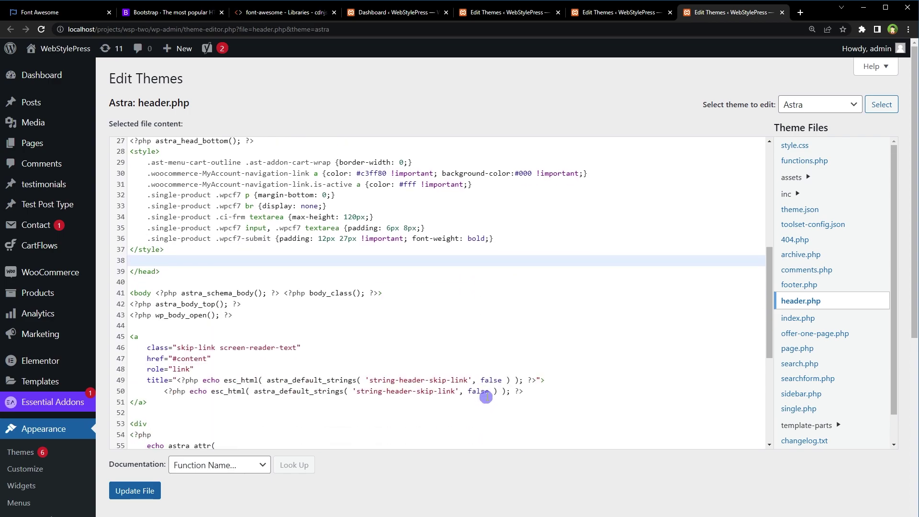
{"action": "key", "text": "Return"}
{"action": "key", "text": "Tab"}
{"action": "type", "text": "<link rel=\"stylesheet\" href=\"https://cdnjs.cloudflare.com/ajax/libs/font-awesome/6.4.0/css/all.min.css\" integrity=\"sha512-iecdLmaskl7CVkqkXNQ/ZH/XLlvWZOJyj7Yy7tcenmpD1ypASozpmT/E0iPtmFIB46ZmdtAc9eNBvH0H/ZpiBw==\" crossorigin=\"anonymous\" referrerpolicy=\"no-referrer\" />"}
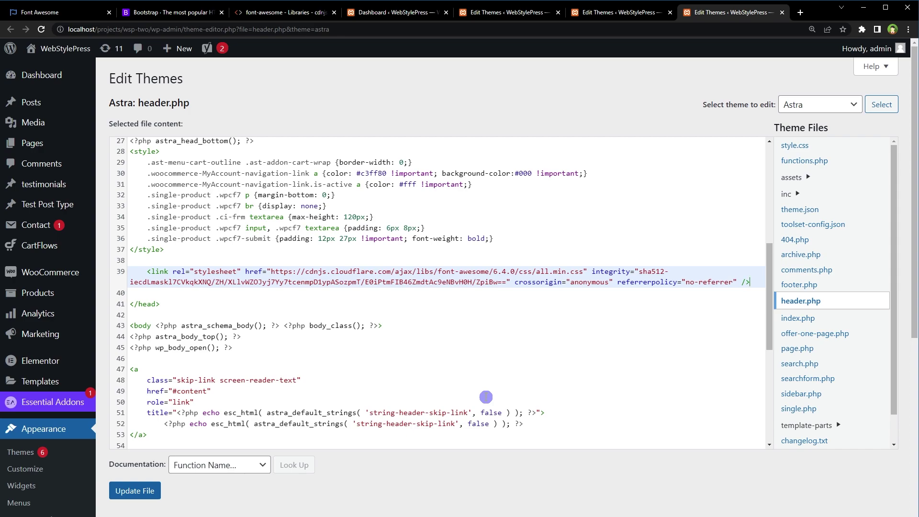
{"action": "left_click", "coordinate": [143, 493]}
Check the newly saved Font Awesome link line in header.php
{"action": "scroll", "coordinate": [507, 467], "scroll_direction": "down", "scroll_amount": 1}
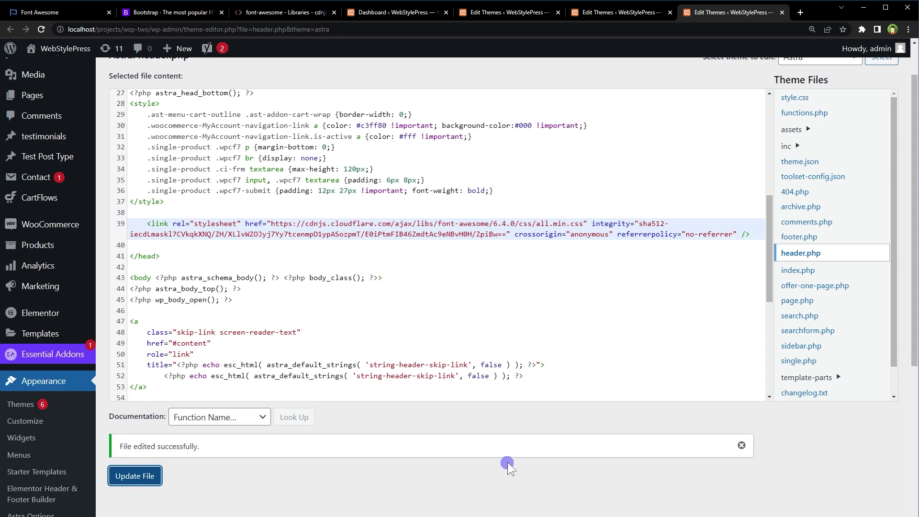
{"action": "left_click_drag", "start_coordinate": [147, 225], "coordinate": [761, 232]}
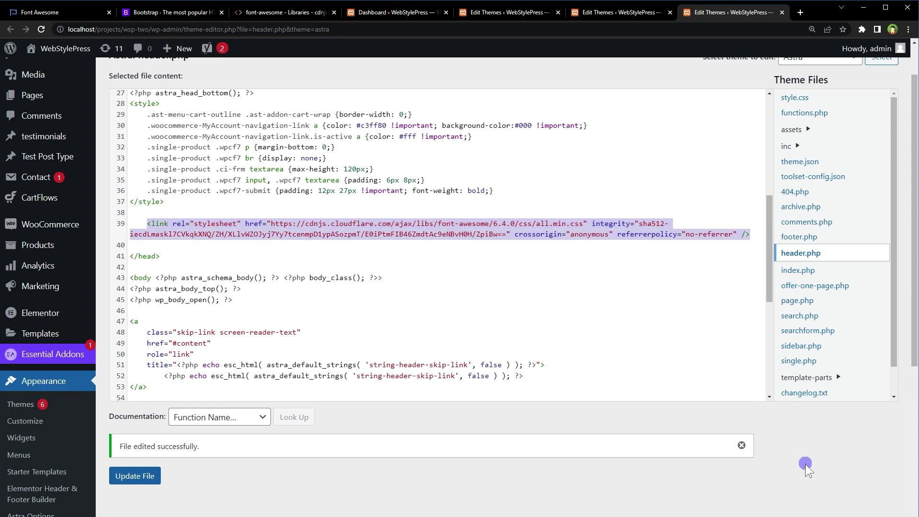
{"action": "scroll", "coordinate": [805, 463], "scroll_direction": "up", "scroll_amount": 1}
{"action": "left_click_drag", "start_coordinate": [139, 103], "coordinate": [209, 98]}
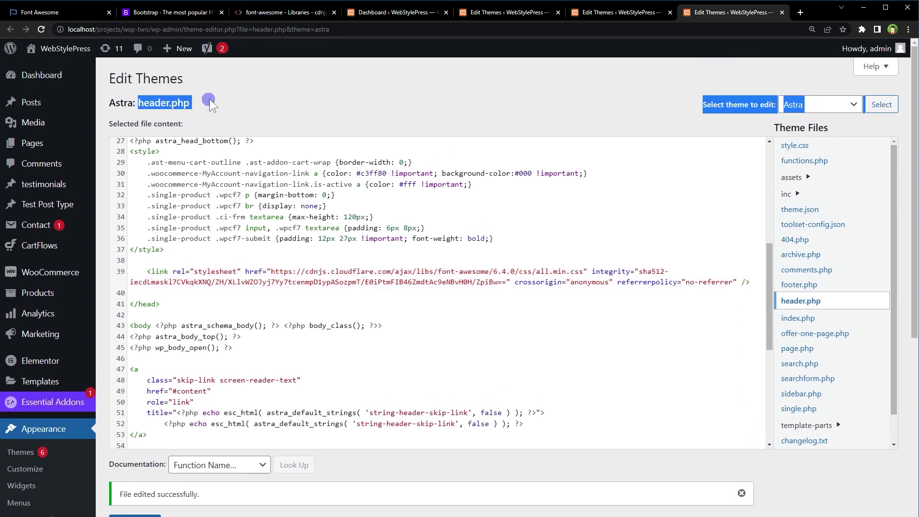
{"action": "left_click", "coordinate": [248, 105]}
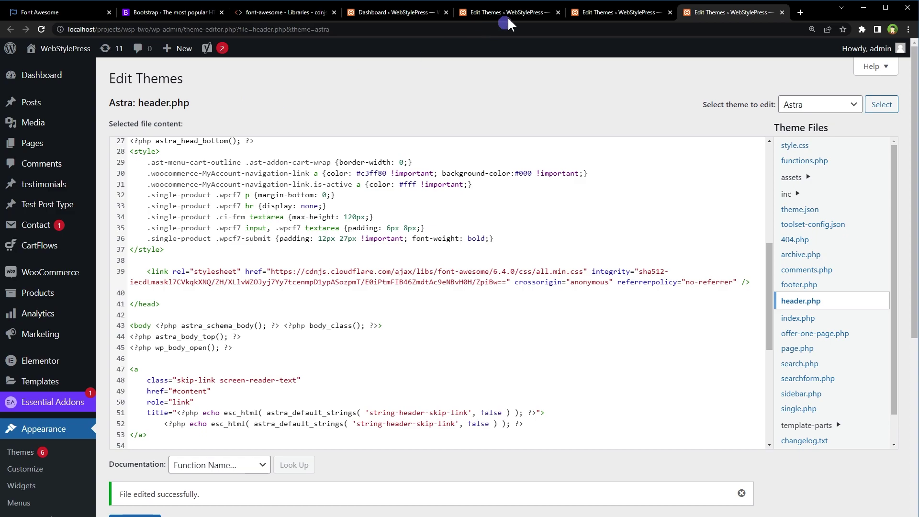
Open empty line 38 before </body> in footer.php, then select header.php's Font Awesome link on line 39
{"action": "left_click", "coordinate": [596, 13]}
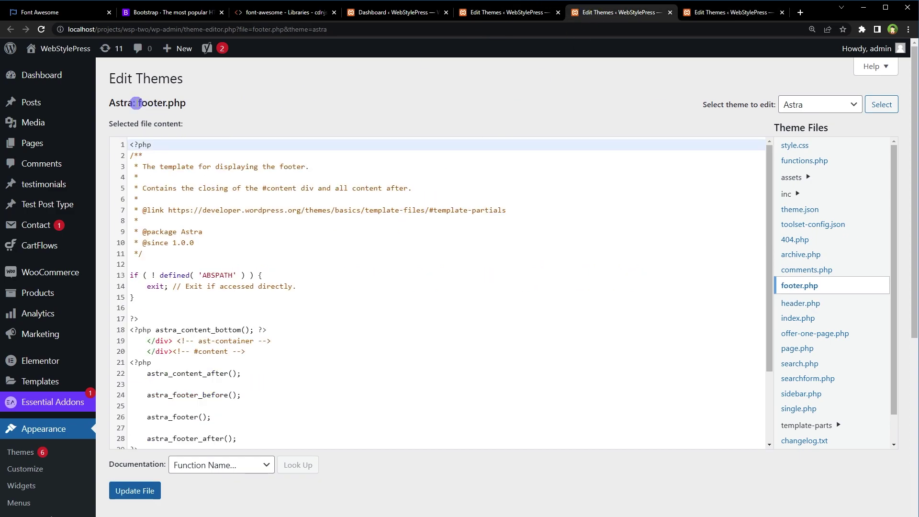
{"action": "left_click_drag", "start_coordinate": [137, 103], "coordinate": [217, 102]}
{"action": "left_click", "coordinate": [502, 128]}
{"action": "left_click_drag", "start_coordinate": [765, 188], "coordinate": [761, 330]}
{"action": "left_click", "coordinate": [274, 407]}
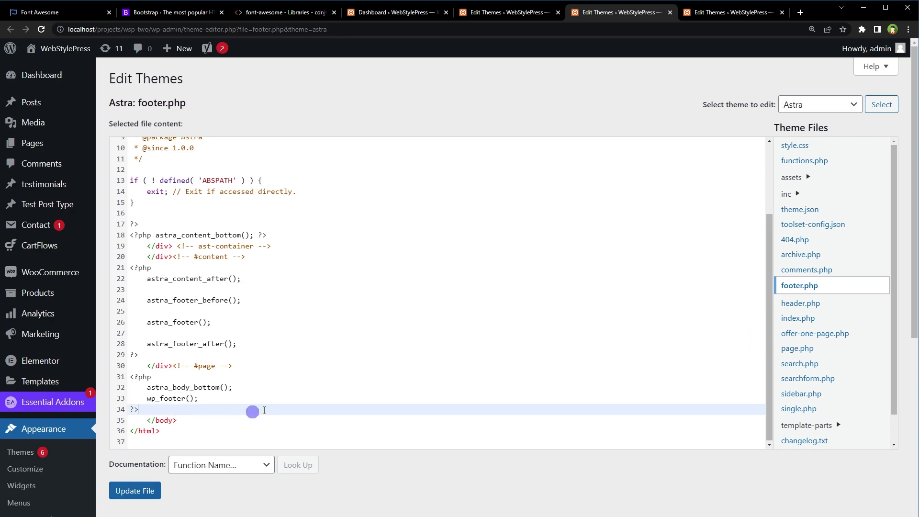
{"action": "key", "text": "Return"}
{"action": "key", "text": "Return"}
{"action": "key", "text": "Return"}
{"action": "key", "text": "Return"}
{"action": "key", "text": "Return"}
{"action": "key", "text": "Return"}
{"action": "key", "text": "Return"}
{"action": "key", "text": "Return"}
{"action": "scroll", "coordinate": [226, 378], "scroll_direction": "down", "scroll_amount": 2}
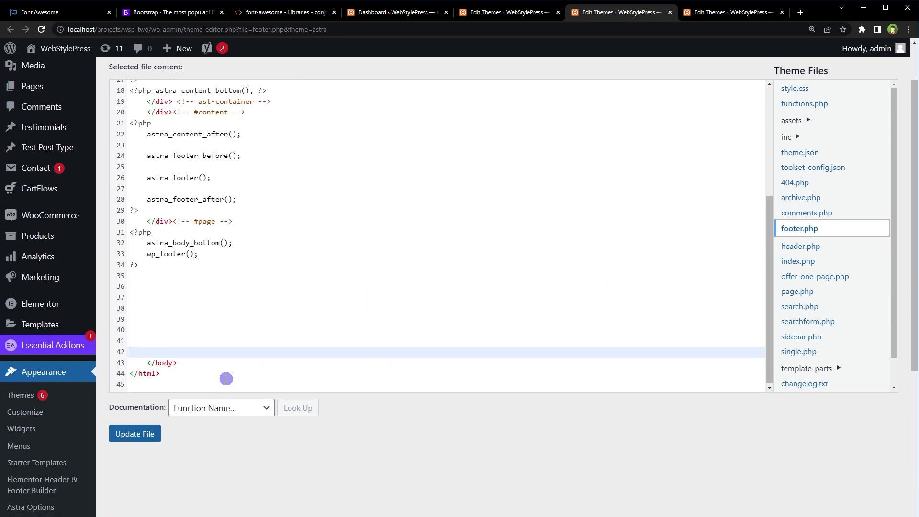
{"action": "scroll", "coordinate": [226, 378], "scroll_direction": "down", "scroll_amount": 2}
{"action": "scroll", "coordinate": [224, 343], "scroll_direction": "up", "scroll_amount": 3}
{"action": "left_click", "coordinate": [206, 312]}
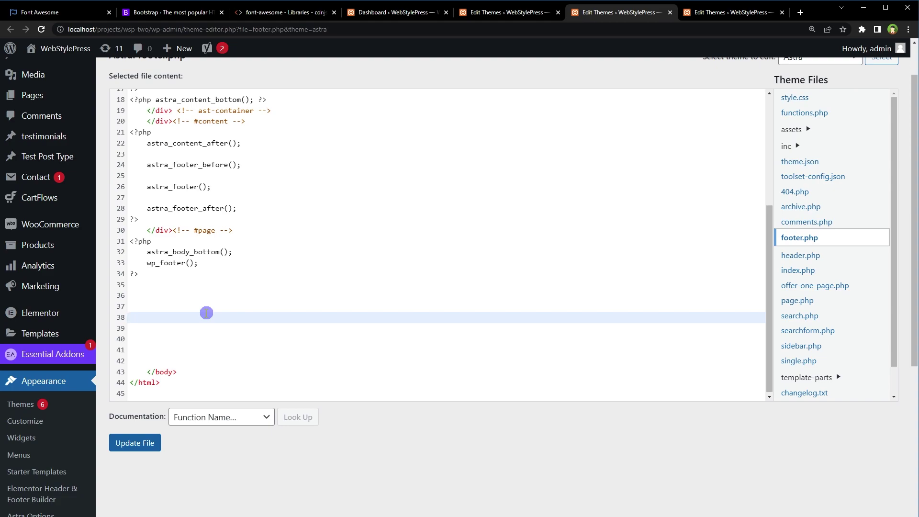
{"action": "left_click", "coordinate": [699, 7]}
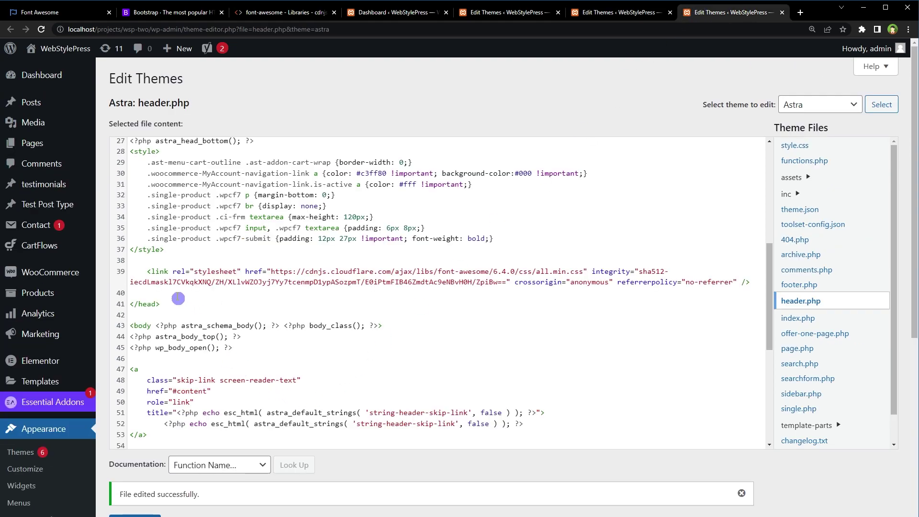
{"action": "left_click_drag", "start_coordinate": [177, 296], "coordinate": [139, 273]}
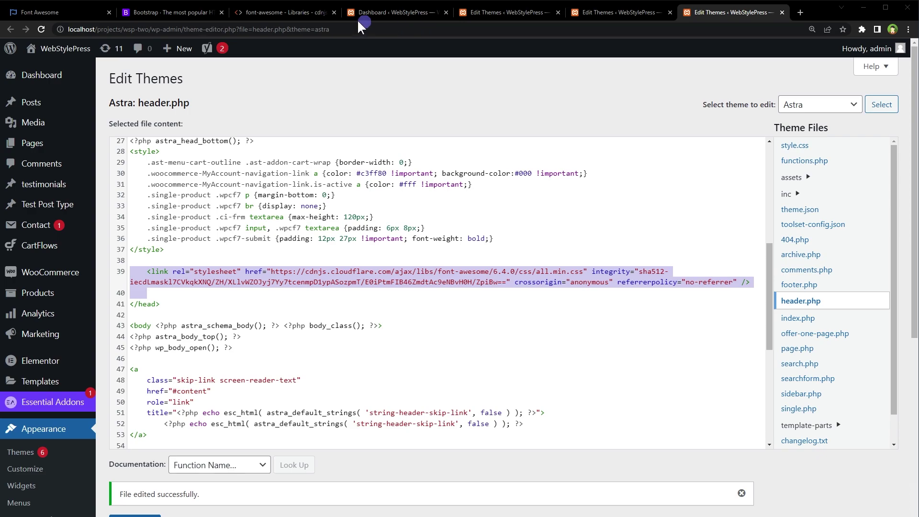
Search cdnjs for bootstrap and copy the twitter-bootstrap 5.2.3 bootstrap.min.js script tag
{"action": "left_click", "coordinate": [282, 12]}
{"action": "left_click", "coordinate": [423, 58]}
{"action": "type", "text": "bootstrap"}
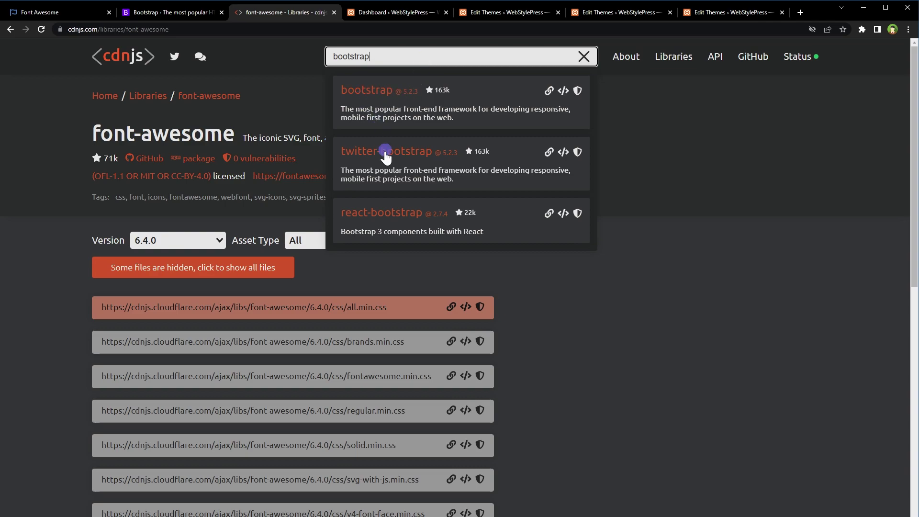
{"action": "left_click", "coordinate": [385, 154]}
{"action": "scroll", "coordinate": [610, 251], "scroll_direction": "down", "scroll_amount": 2}
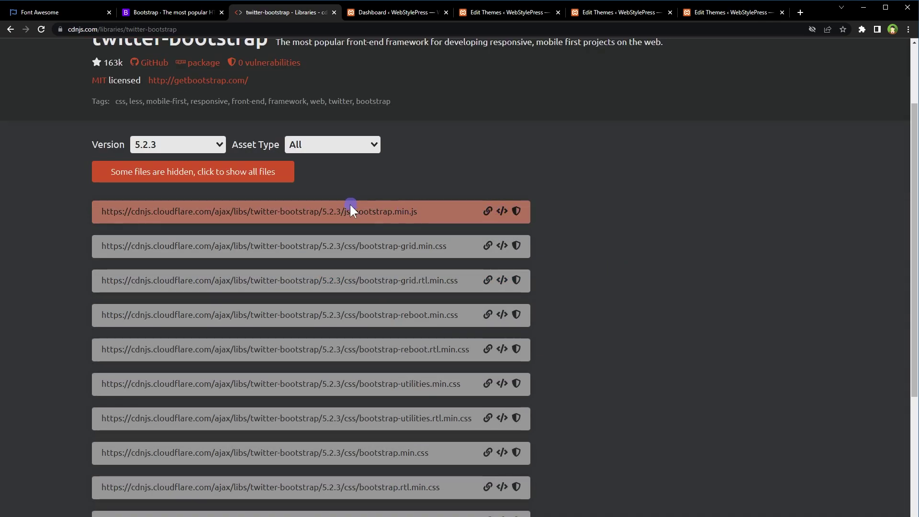
{"action": "left_click_drag", "start_coordinate": [354, 209], "coordinate": [412, 215]}
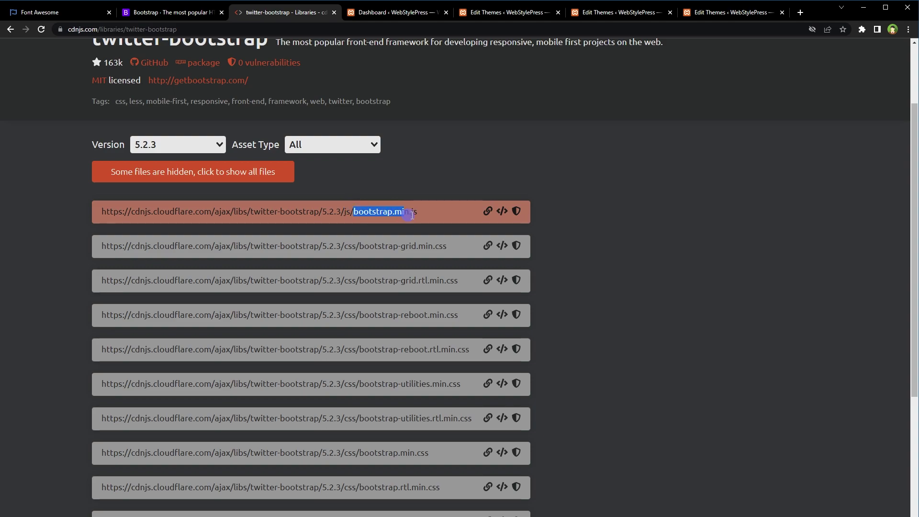
{"action": "left_click", "coordinate": [501, 211]}
{"action": "left_click", "coordinate": [502, 212]}
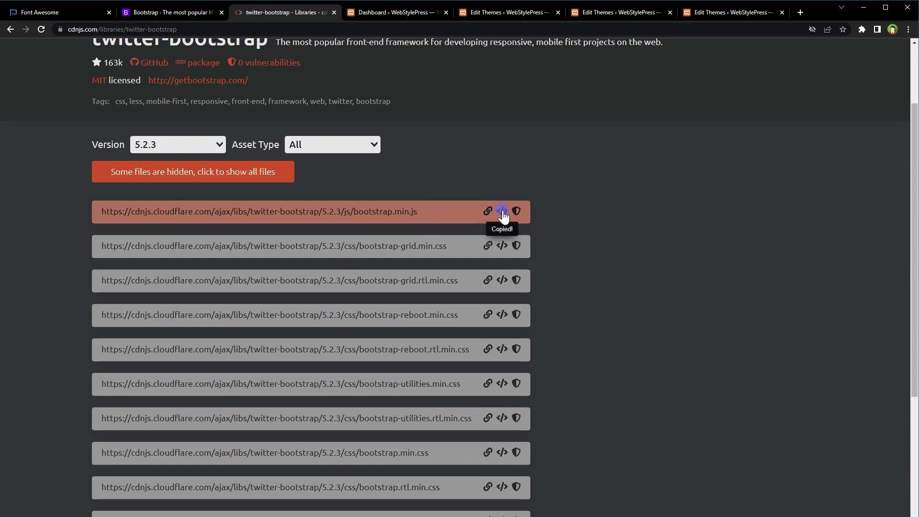
Paste the Bootstrap 5.2.3 script tag on footer.php line 38 and update the file
{"action": "left_click", "coordinate": [622, 12]}
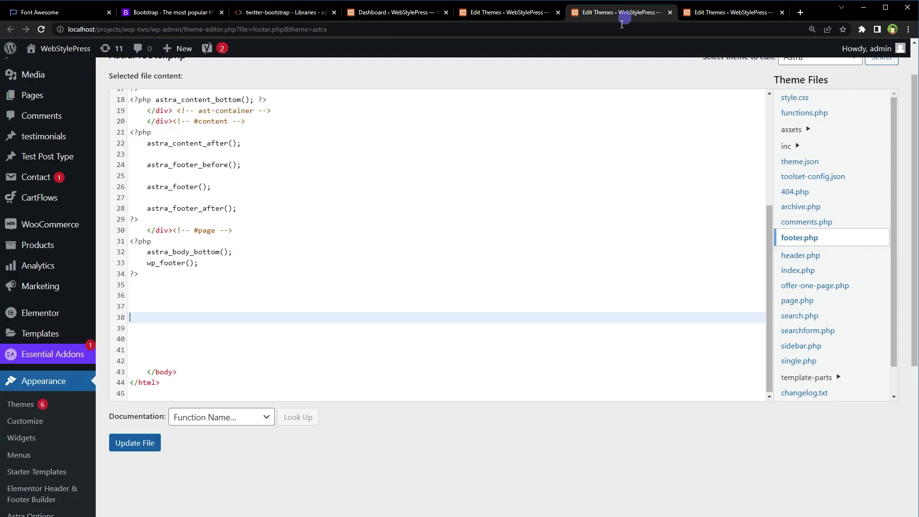
{"action": "scroll", "coordinate": [634, 445], "scroll_direction": "up", "scroll_amount": 1}
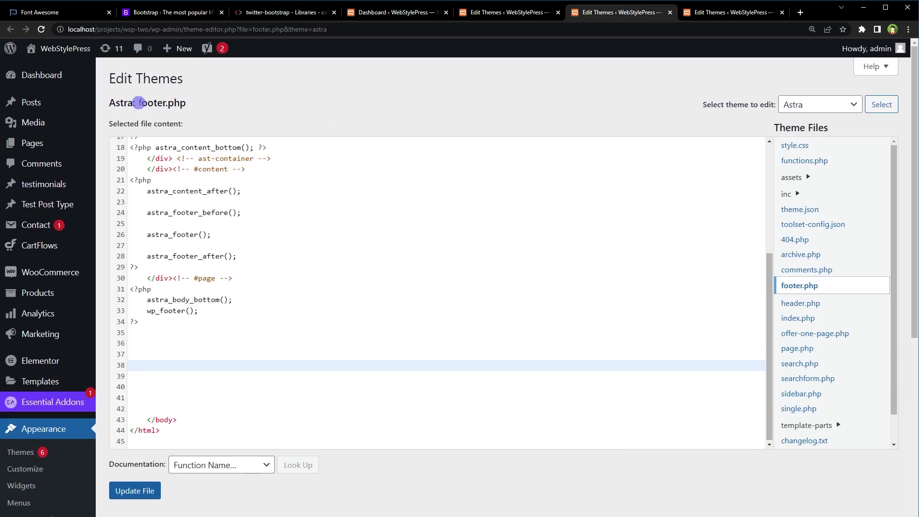
{"action": "left_click_drag", "start_coordinate": [139, 103], "coordinate": [192, 102]}
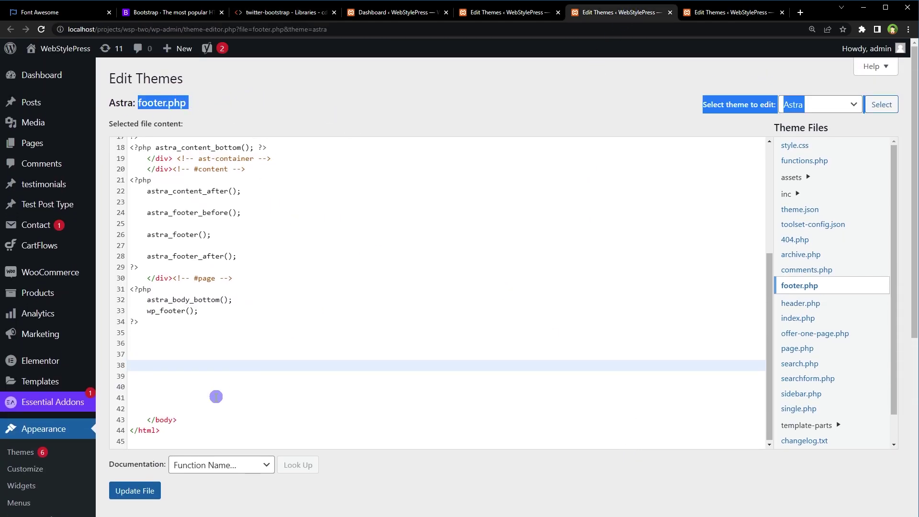
{"action": "left_click", "coordinate": [201, 365]}
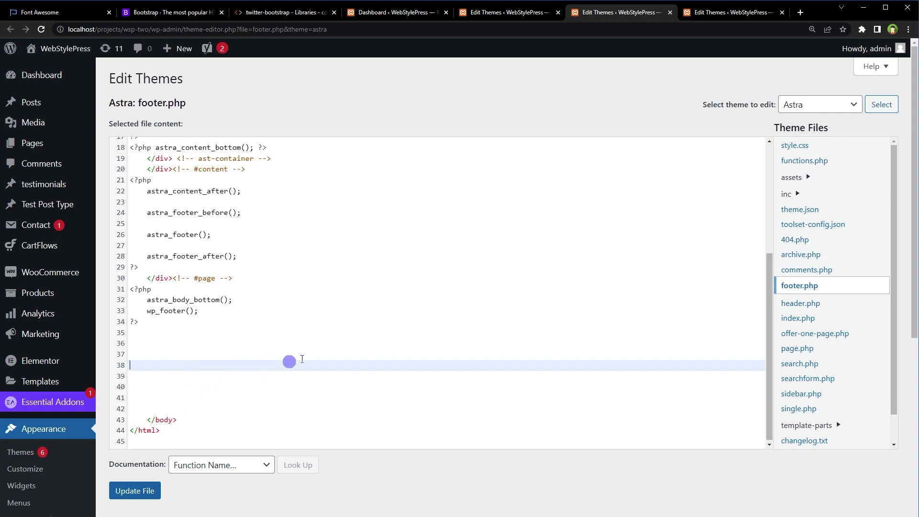
{"action": "type", "text": "<script src=\"https://cdnjs.cloudflare.com/ajax/libs/twitter-bootstrap/5.2.3/js/bootstrap.min.js\" integrity=\"sha512-1/RvZTcCDEUjY/CypiMz+iqqtaoQfAITmNSJY17Myp4Ms5mdxPS5UV7iOfdZoxcGhzFbOm6sntTKJppjvuhg4g==\" crossorigin=\"anonymous\" referrerpolicy=\"no-referrer\"></script>"}
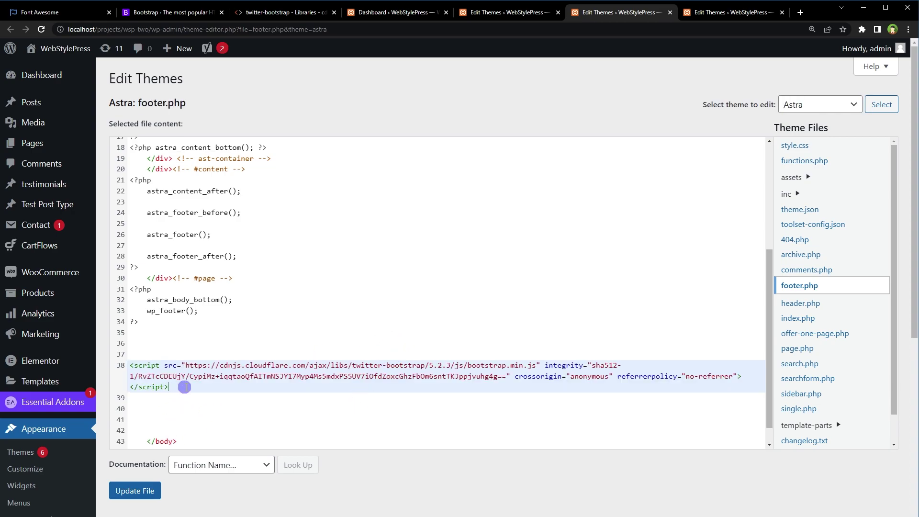
{"action": "left_click_drag", "start_coordinate": [184, 387], "coordinate": [127, 369]}
{"action": "left_click", "coordinate": [127, 369]}
{"action": "left_click_drag", "start_coordinate": [185, 366], "coordinate": [536, 367]}
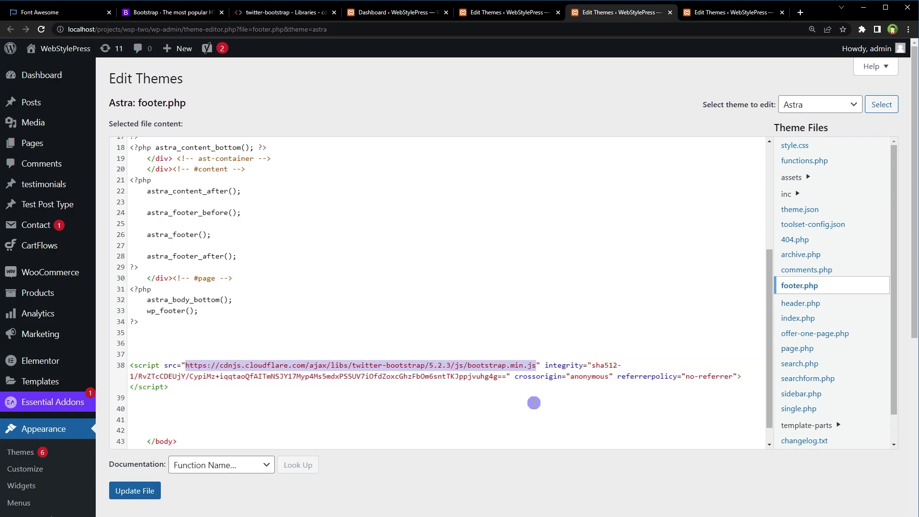
{"action": "left_click", "coordinate": [140, 495]}
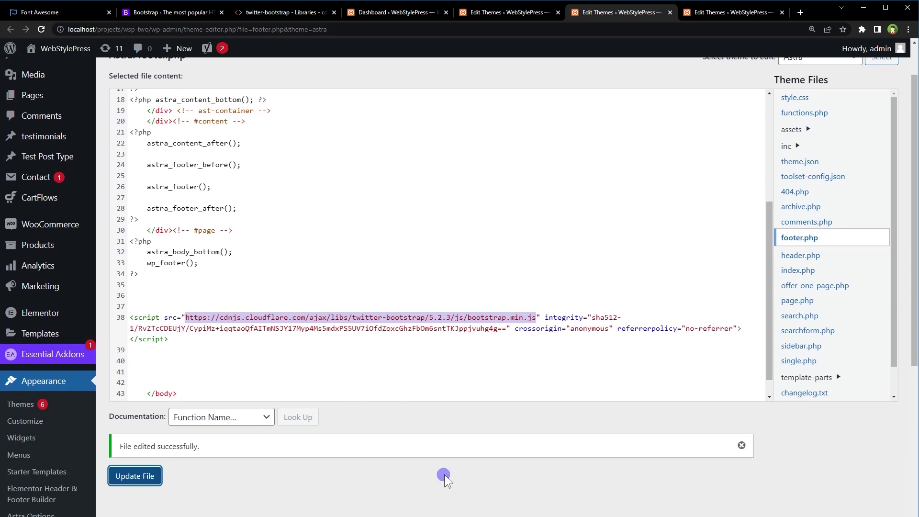
Copy the bootstrap.min.css link tag from the cdnjs twitter-bootstrap page
{"action": "left_click", "coordinate": [290, 14]}
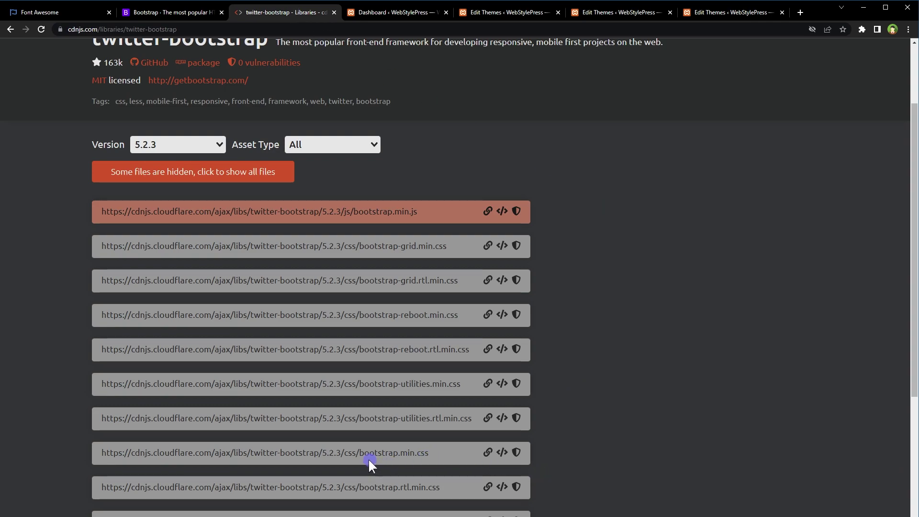
{"action": "left_click_drag", "start_coordinate": [362, 453], "coordinate": [431, 454]}
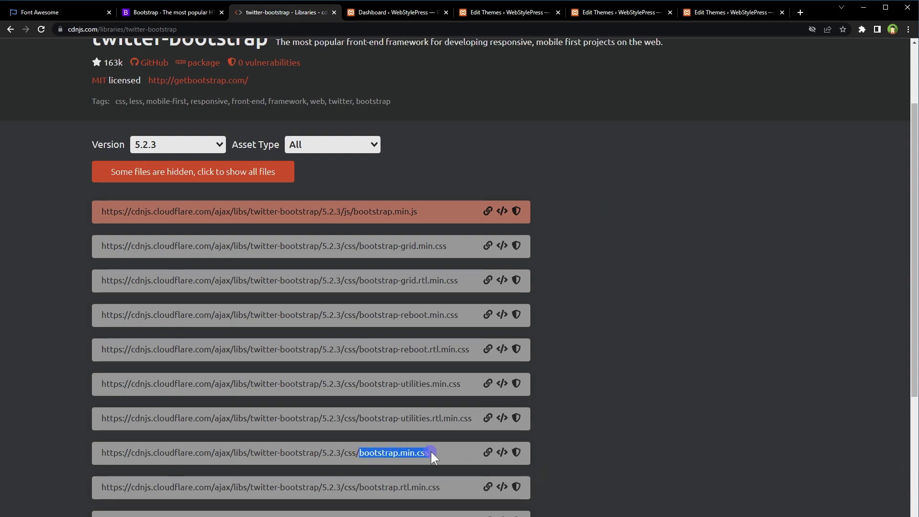
{"action": "left_click", "coordinate": [502, 453]}
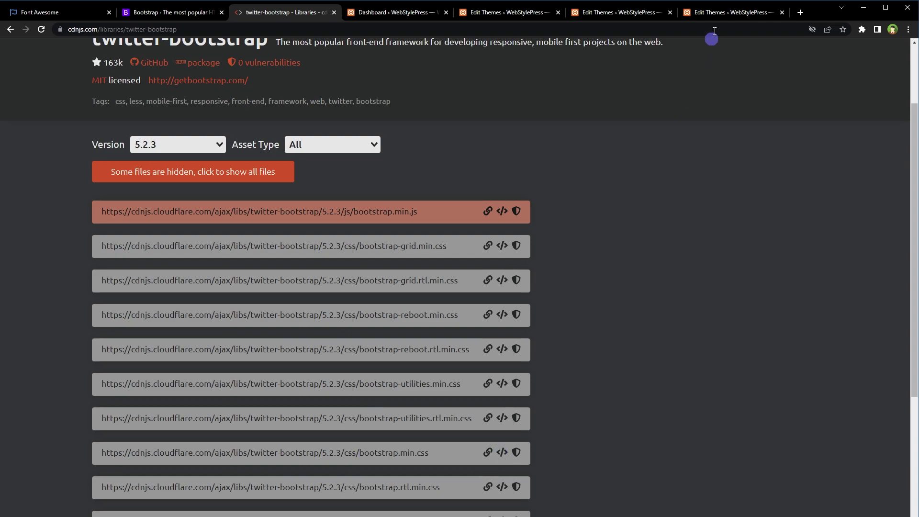
Paste the bootstrap.min.css link on header.php line 41, save, and open the site homepage in a new tab
{"action": "left_click", "coordinate": [717, 13]}
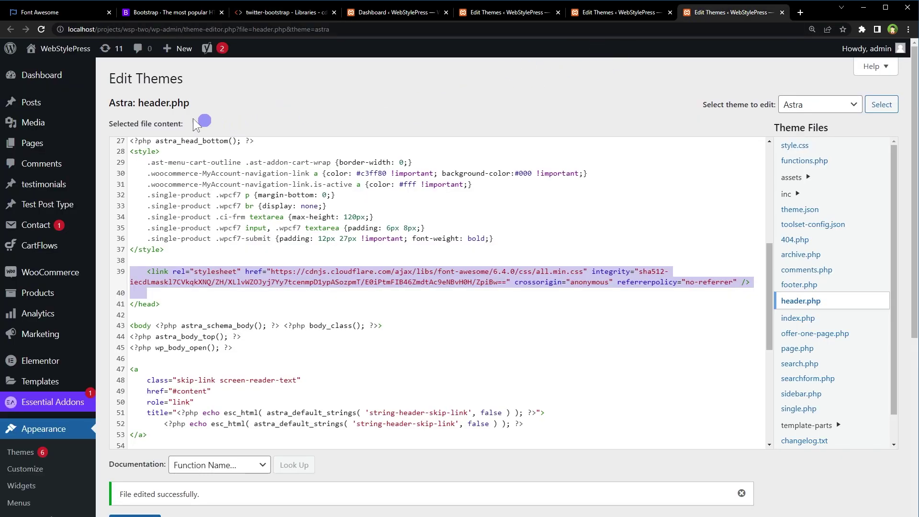
{"action": "left_click_drag", "start_coordinate": [139, 101], "coordinate": [200, 107]}
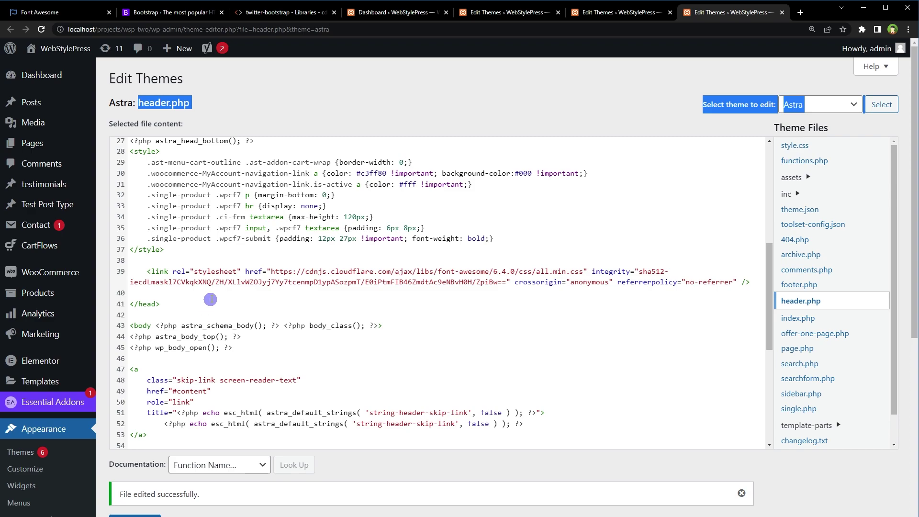
{"action": "left_click", "coordinate": [220, 291]}
{"action": "key", "text": "Return"}
{"action": "key", "text": "Return"}
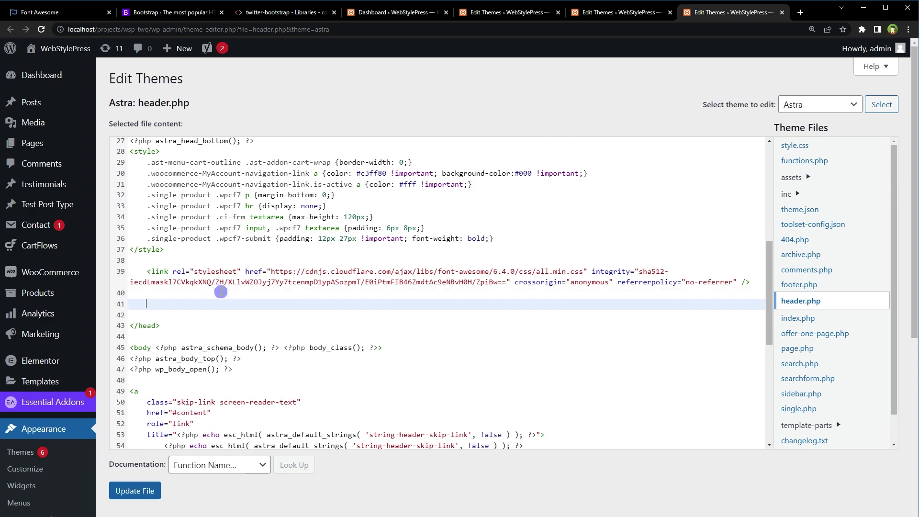
{"action": "key", "text": "ctrl+v"}
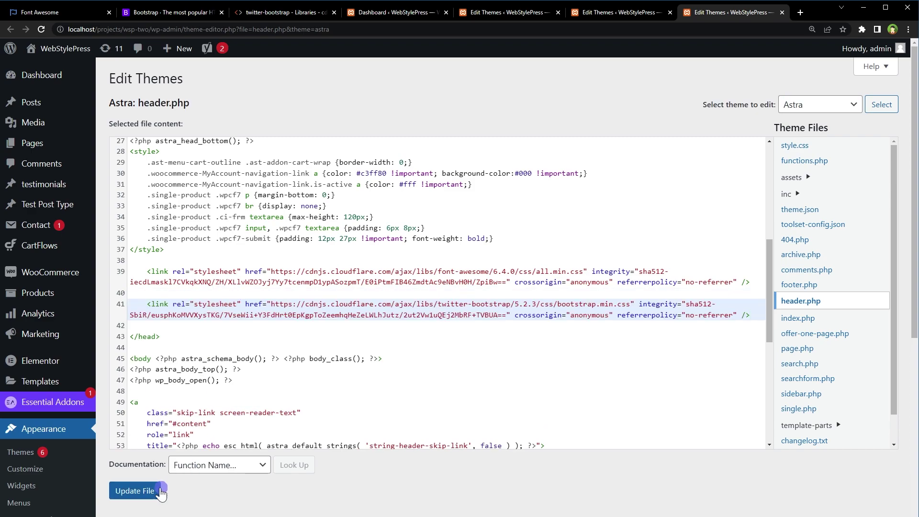
{"action": "left_click", "coordinate": [135, 491]}
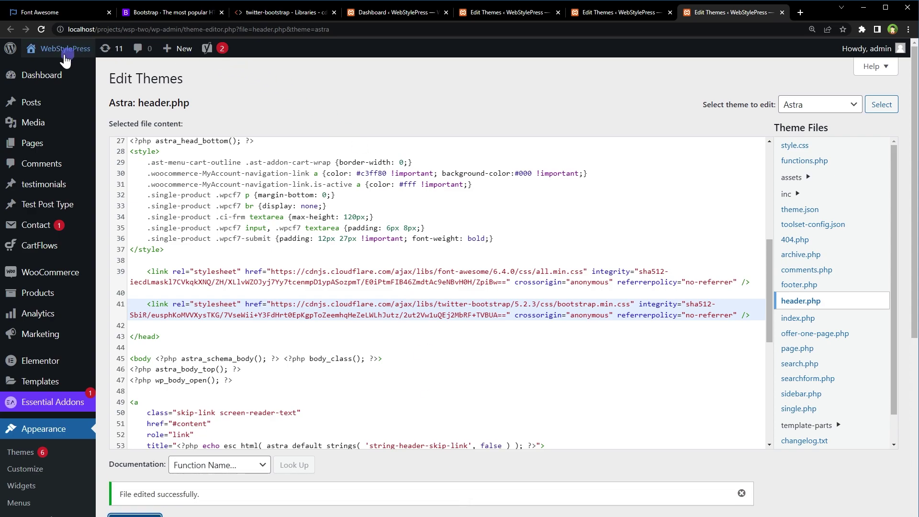
{"action": "middle_click", "coordinate": [55, 67]}
View the homepage source and search 'cdn' to confirm the Font Awesome and Bootstrap cdnjs links
{"action": "left_click", "coordinate": [720, 14]}
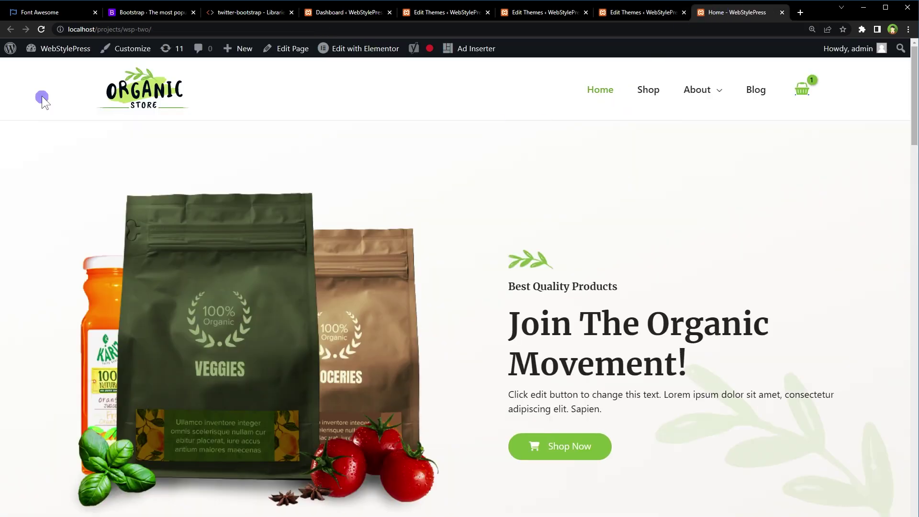
{"action": "right_click", "coordinate": [42, 100]}
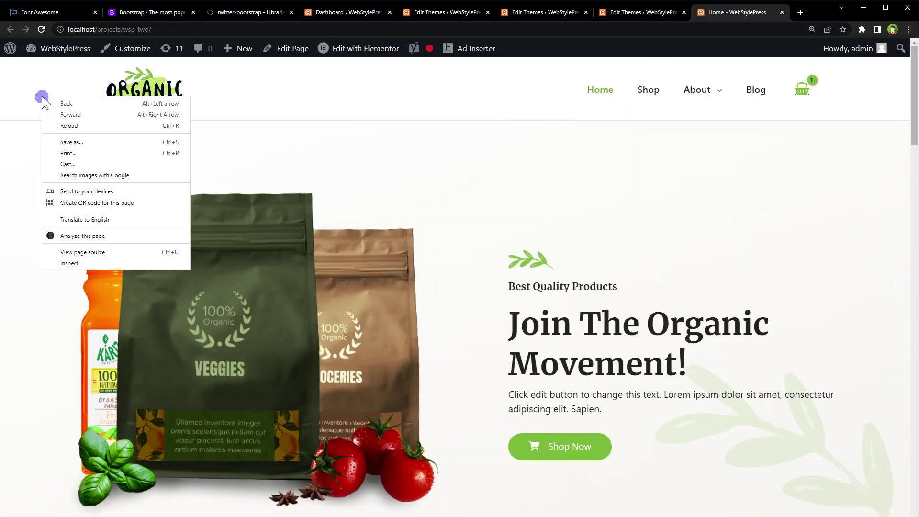
{"action": "left_click", "coordinate": [118, 248]}
{"action": "key", "text": "ctrl+f"}
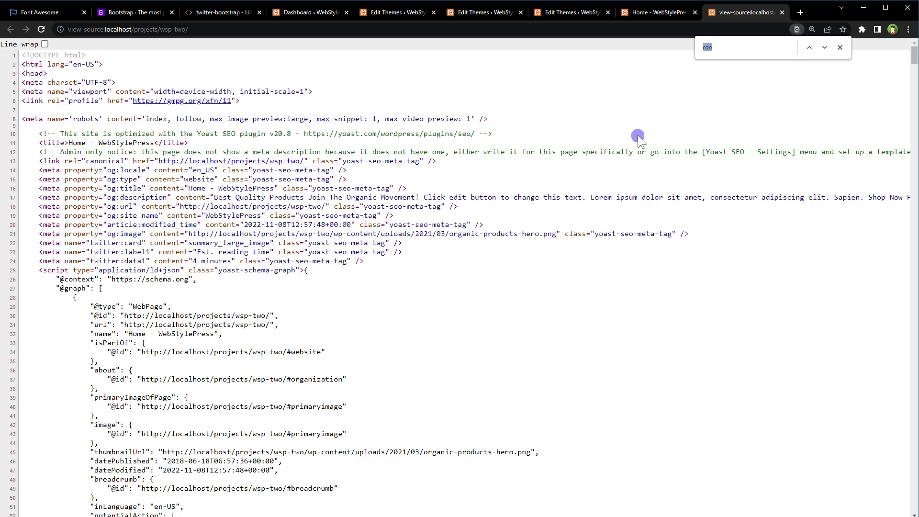
{"action": "type", "text": "cdn"}
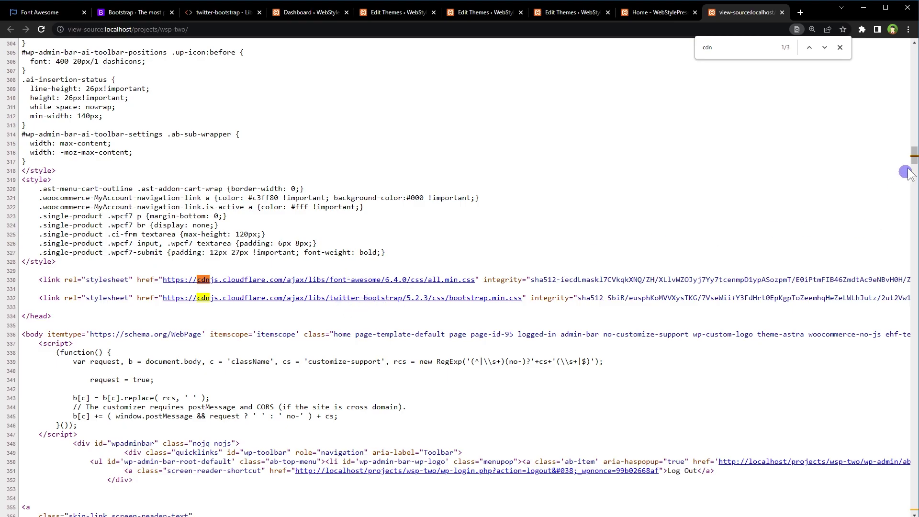
{"action": "left_click_drag", "start_coordinate": [914, 157], "coordinate": [906, 514]}
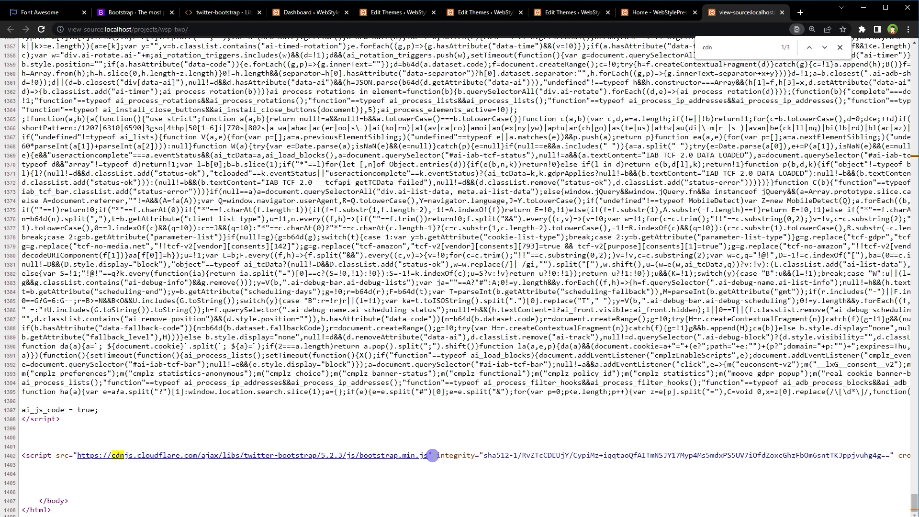
{"action": "left_click_drag", "start_coordinate": [432, 456], "coordinate": [78, 456]}
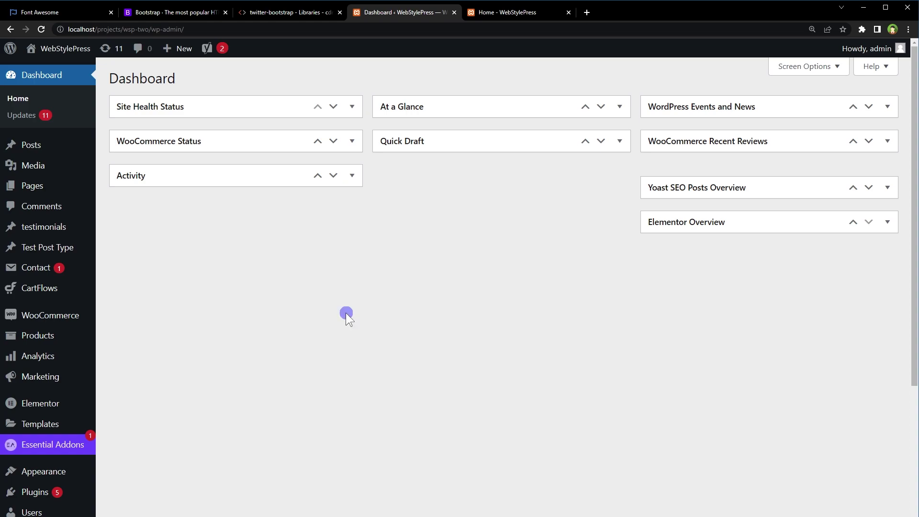
From Plugins > Add New, search 'header footer' and install Head, Footer and Post Injections
{"action": "scroll", "coordinate": [345, 314], "scroll_direction": "down", "scroll_amount": 3}
{"action": "mouse_move", "coordinate": [72, 348]}
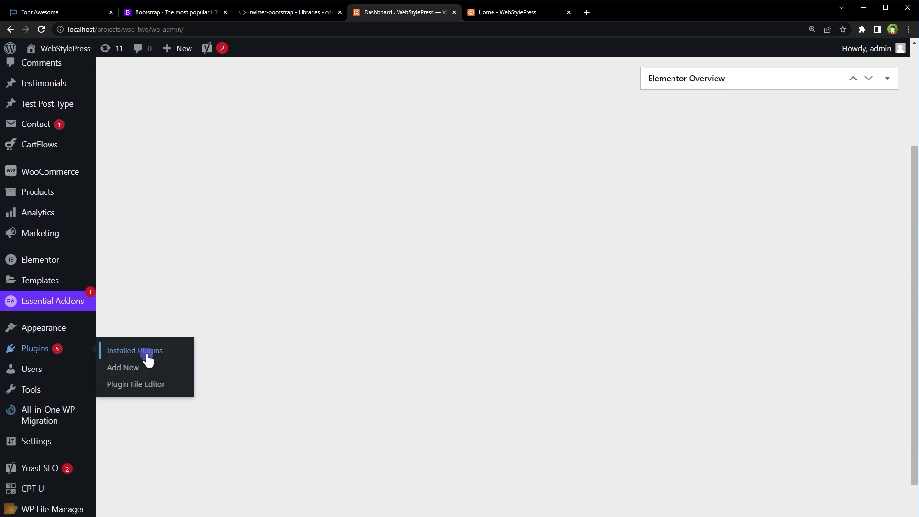
{"action": "middle_click", "coordinate": [128, 369]}
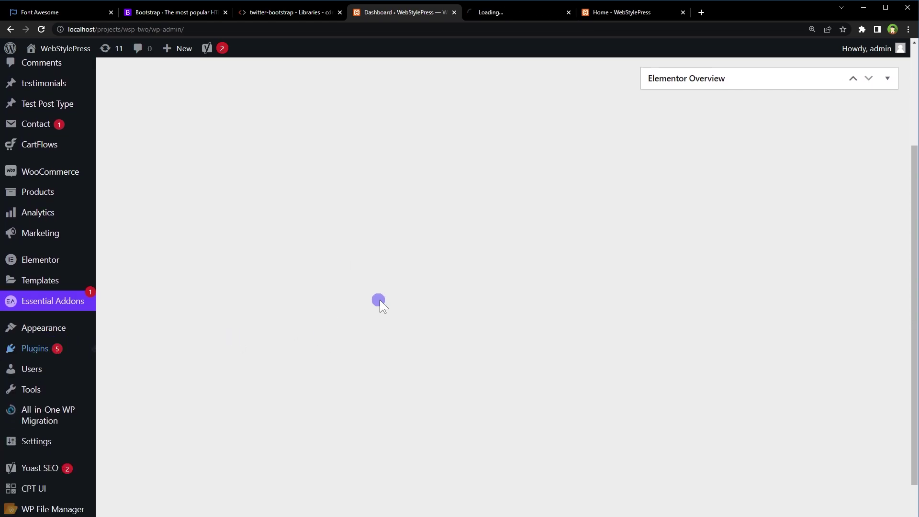
{"action": "left_click", "coordinate": [491, 13]}
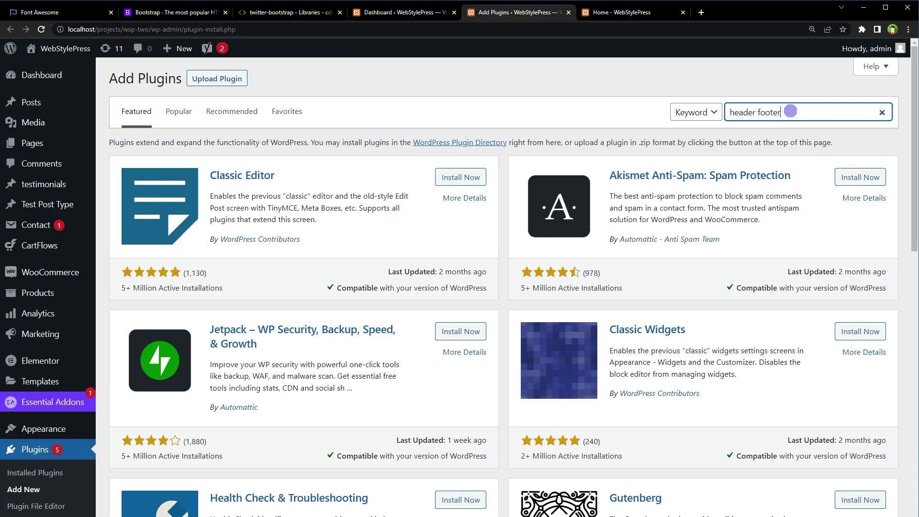
{"action": "triple_click", "coordinate": [790, 112]}
{"action": "key", "text": "Return"}
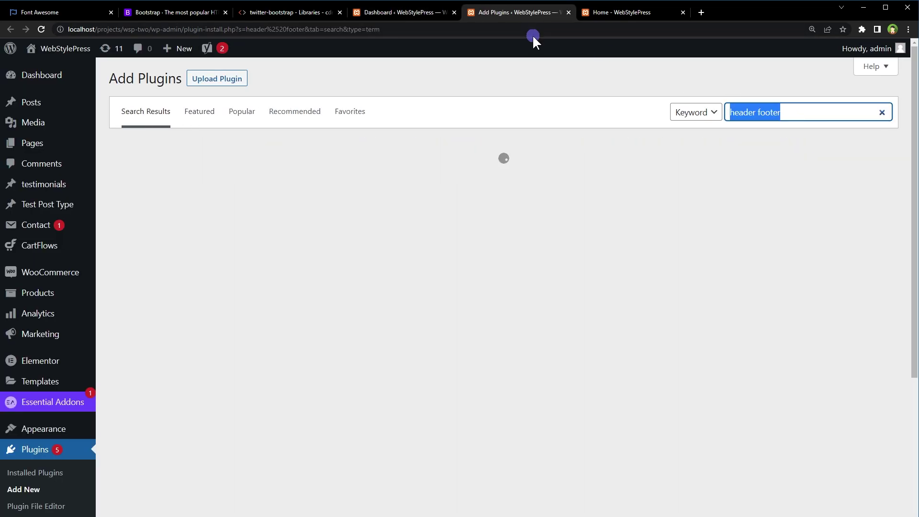
{"action": "key", "text": "ctrl+minus"}
{"action": "scroll", "coordinate": [617, 74], "scroll_direction": "down", "scroll_amount": 6}
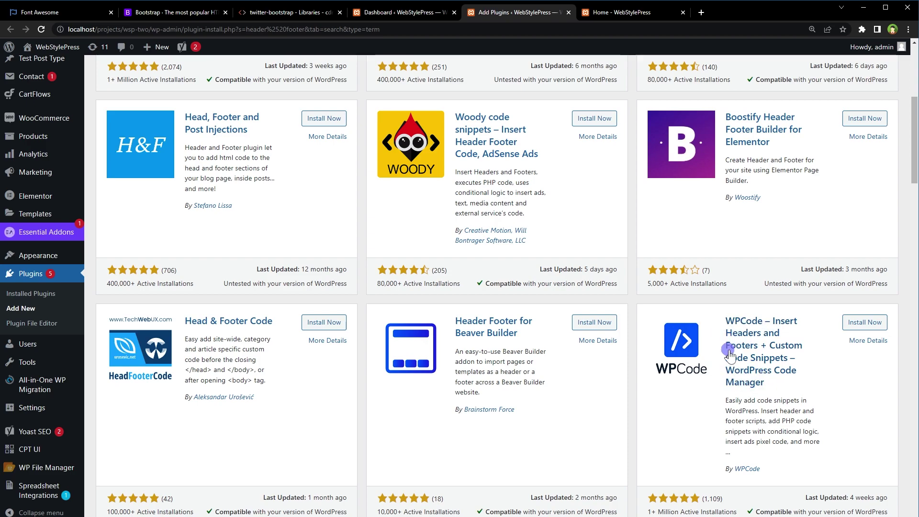
{"action": "left_click", "coordinate": [314, 120]}
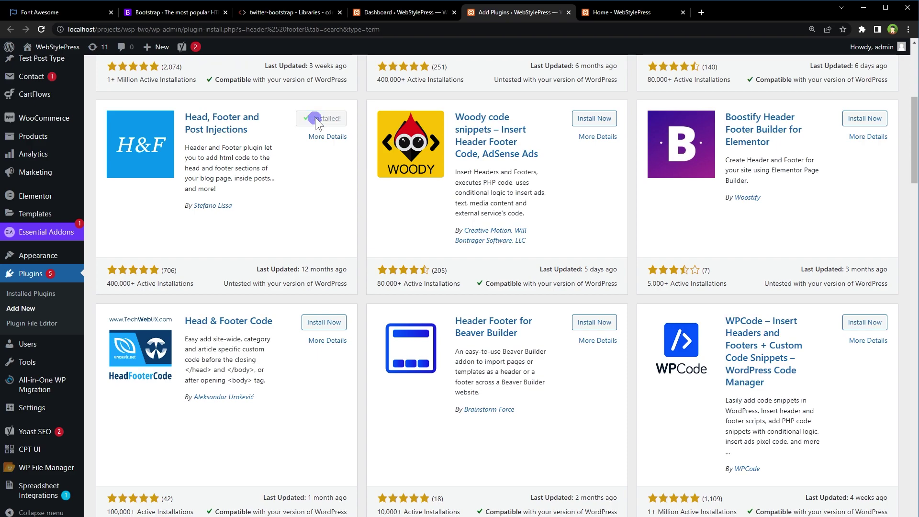
Activate Head, Footer and Post Injections and go to its Header and Footer settings
{"action": "left_click", "coordinate": [316, 121]}
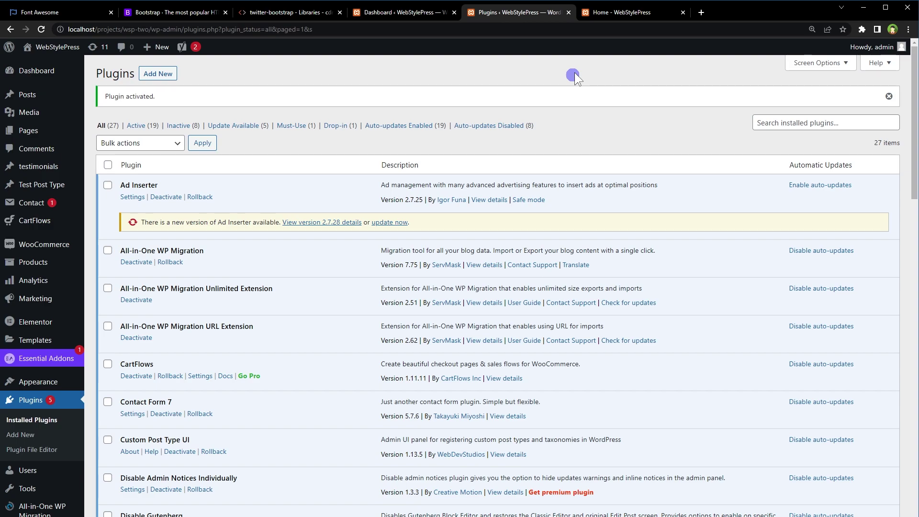
{"action": "scroll", "coordinate": [564, 79], "scroll_direction": "down", "scroll_amount": 5}
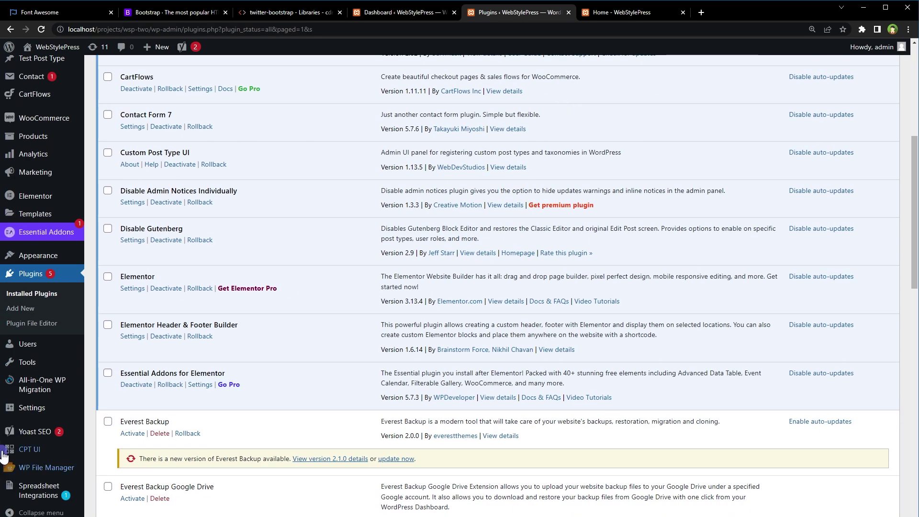
{"action": "mouse_move", "coordinate": [48, 409]}
{"action": "left_click", "coordinate": [130, 496]}
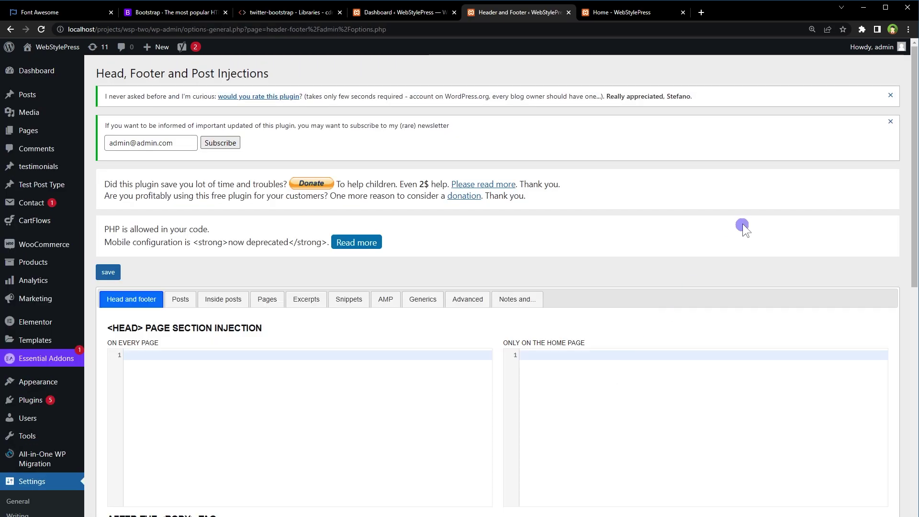
Look over the empty HEAD section and after-</BODY> footer injection code areas
{"action": "scroll", "coordinate": [743, 223], "scroll_direction": "down", "scroll_amount": 4}
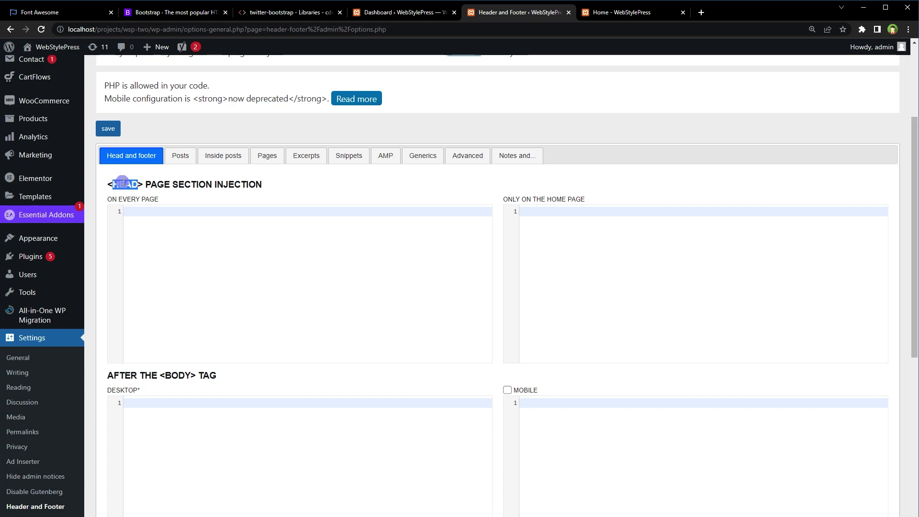
{"action": "left_click_drag", "start_coordinate": [115, 185], "coordinate": [263, 184]}
{"action": "left_click", "coordinate": [285, 255]}
{"action": "scroll", "coordinate": [160, 160], "scroll_direction": "down", "scroll_amount": 1}
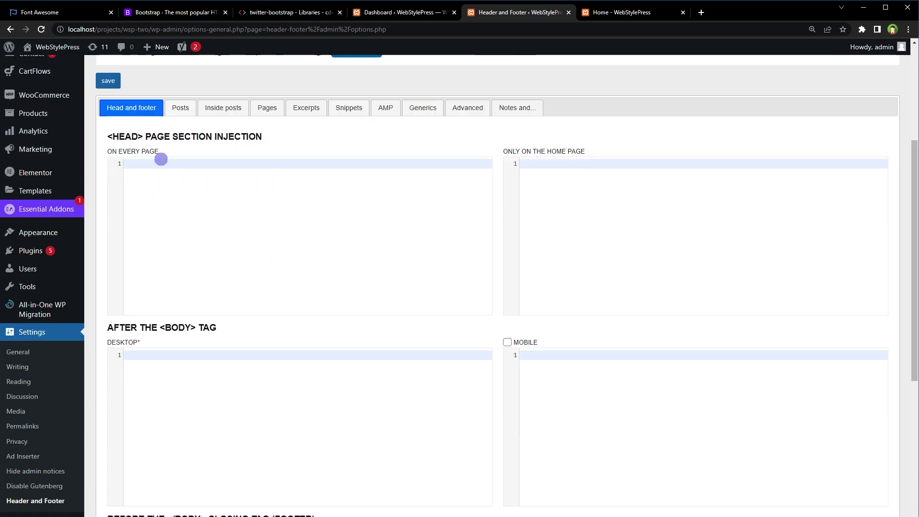
{"action": "left_click_drag", "start_coordinate": [160, 152], "coordinate": [104, 152]}
{"action": "scroll", "coordinate": [386, 211], "scroll_direction": "down", "scroll_amount": 6}
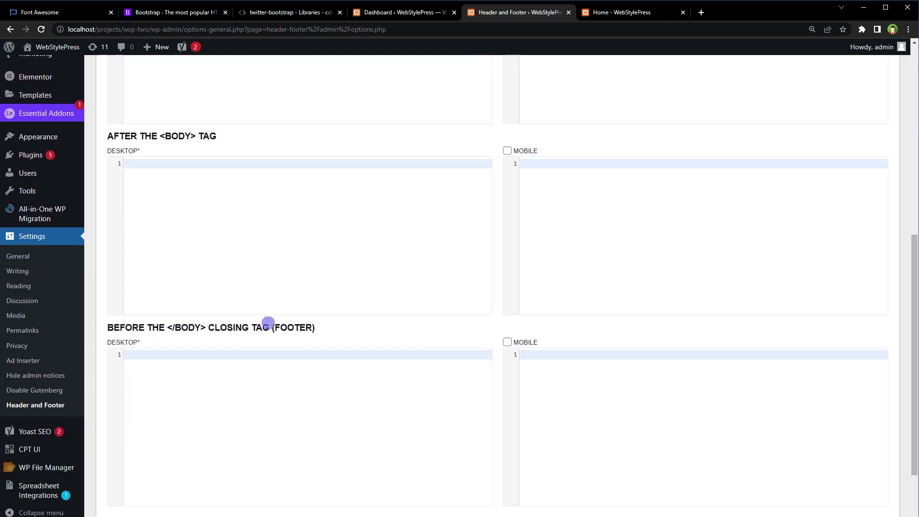
{"action": "left_click", "coordinate": [254, 318]}
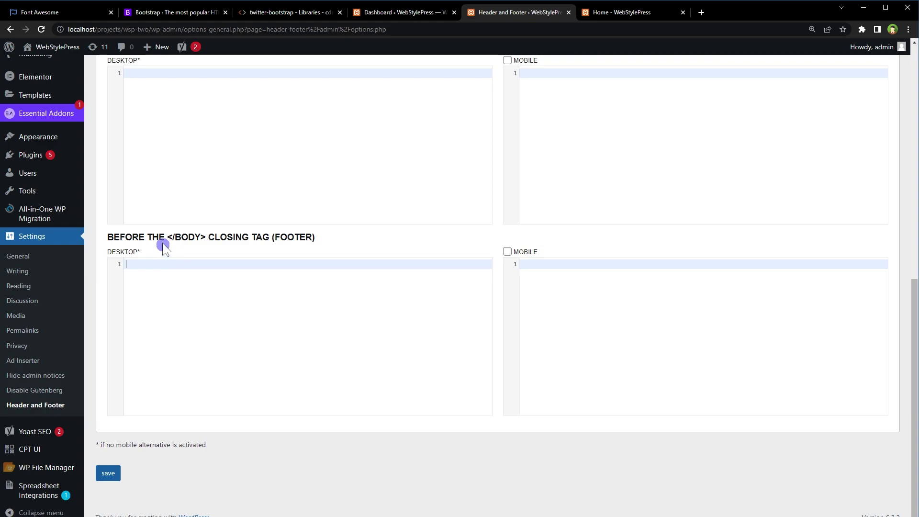
{"action": "left_click_drag", "start_coordinate": [167, 237], "coordinate": [213, 238]}
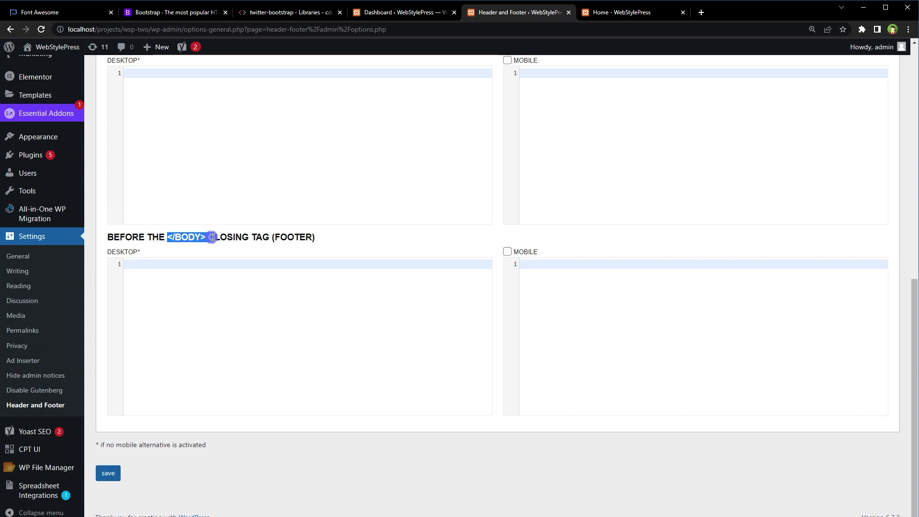
{"action": "left_click", "coordinate": [229, 302]}
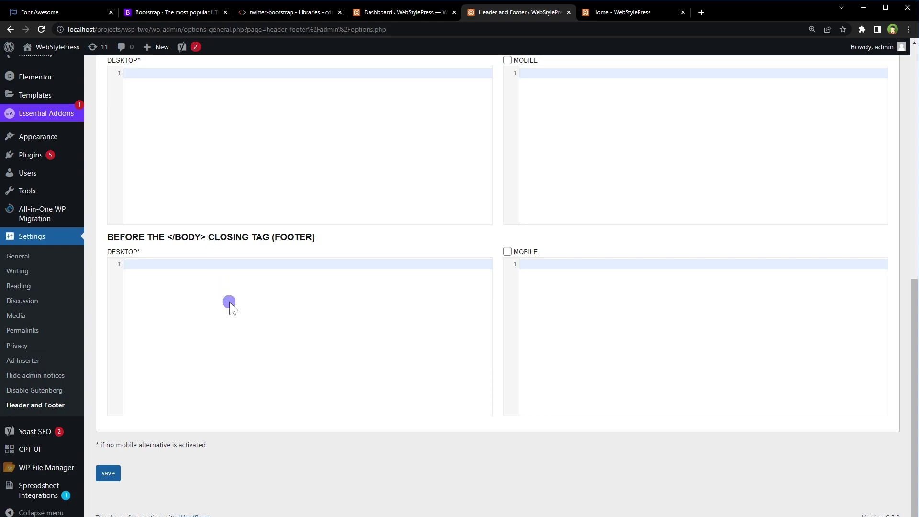
{"action": "scroll", "coordinate": [229, 302], "scroll_direction": "up", "scroll_amount": 8}
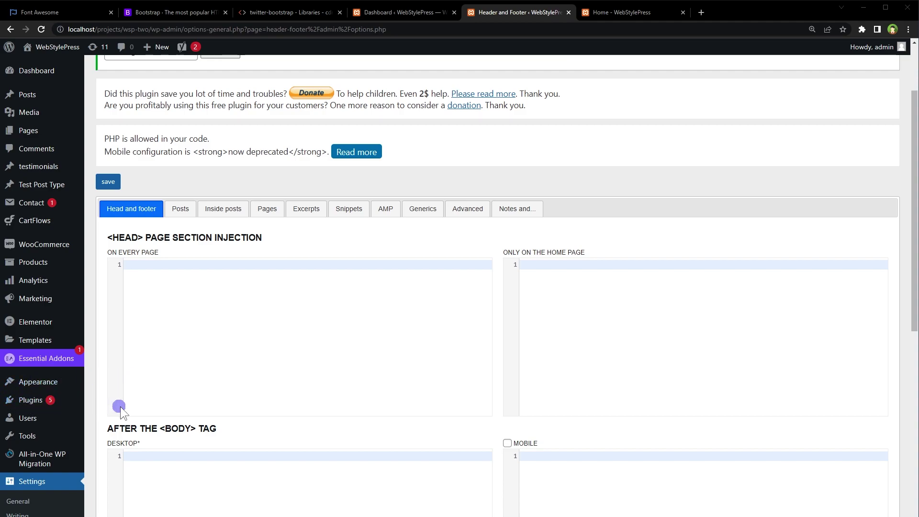
Search Add New plugins for 'fontawesome' and highlight the Font Awesome plugin title
{"action": "mouse_move", "coordinate": [50, 401]}
{"action": "left_click", "coordinate": [93, 417]}
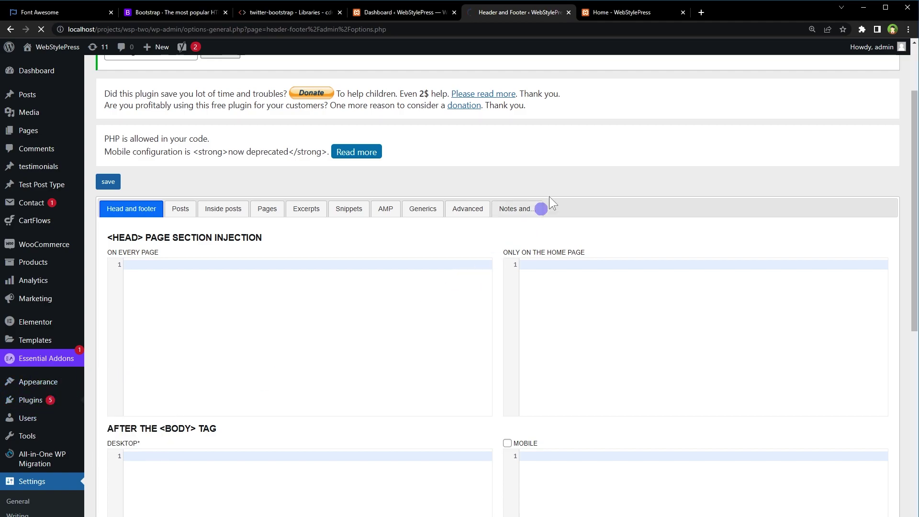
{"action": "left_click", "coordinate": [813, 106]}
{"action": "type", "text": "fontawesome"}
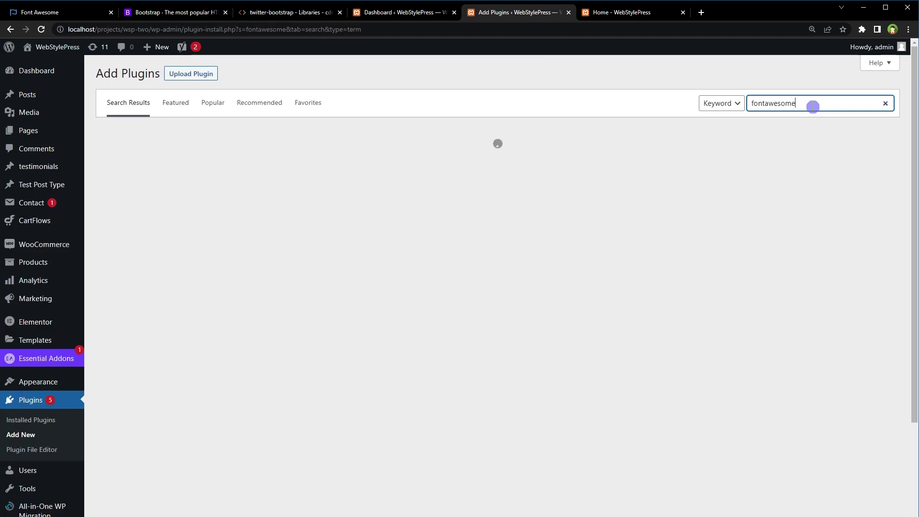
{"action": "left_click_drag", "start_coordinate": [519, 162], "coordinate": [471, 136]}
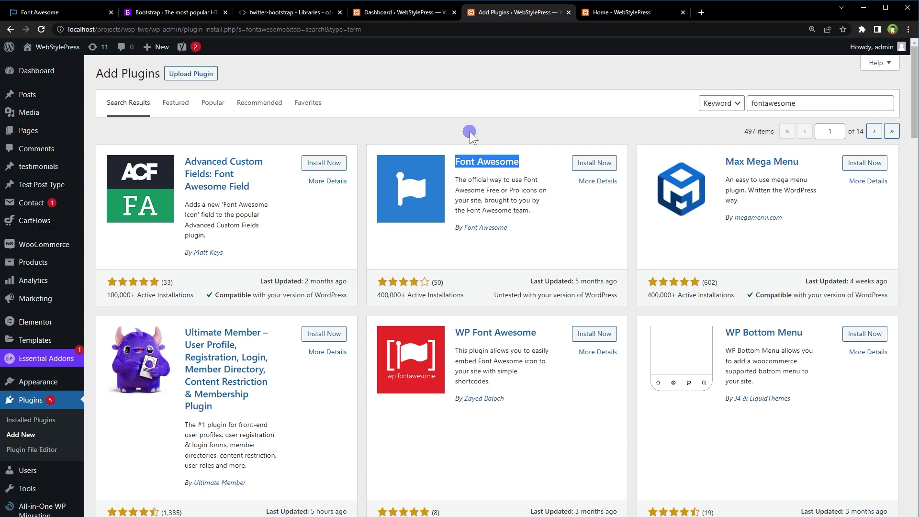
Search plugins for 'twitter bootstrap', note Bootstrap Shortcodes Ultimate, then return to the cdnjs twitter-bootstrap page
{"action": "double_click", "coordinate": [785, 103]}
{"action": "type", "text": "twitter bootstrap"}
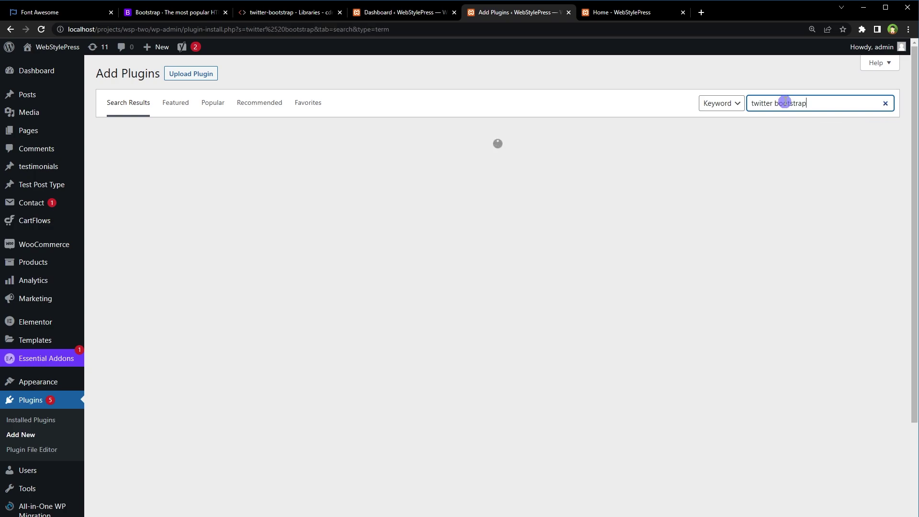
{"action": "left_click_drag", "start_coordinate": [817, 353], "coordinate": [739, 343]}
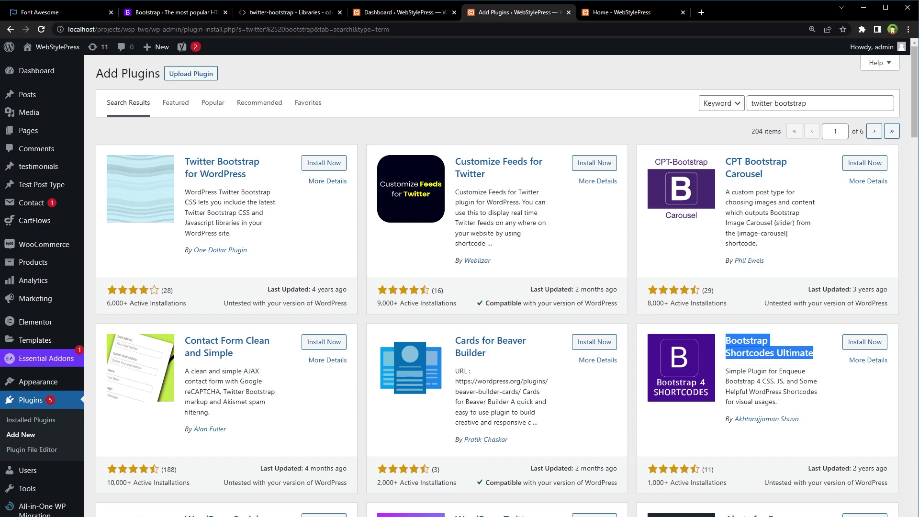
{"action": "key", "text": "ctrl+3"}
{"action": "left_click_drag", "start_coordinate": [132, 211], "coordinate": [146, 211]}
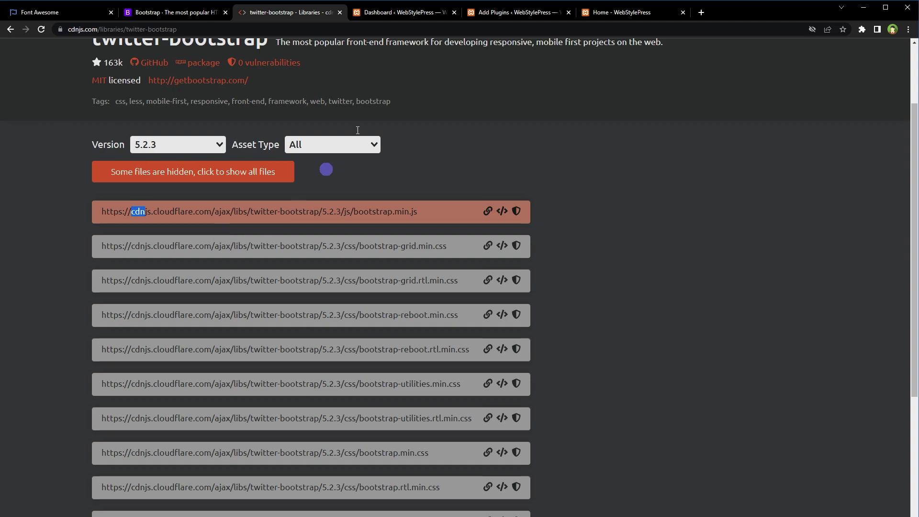
{"action": "left_click", "coordinate": [500, 12]}
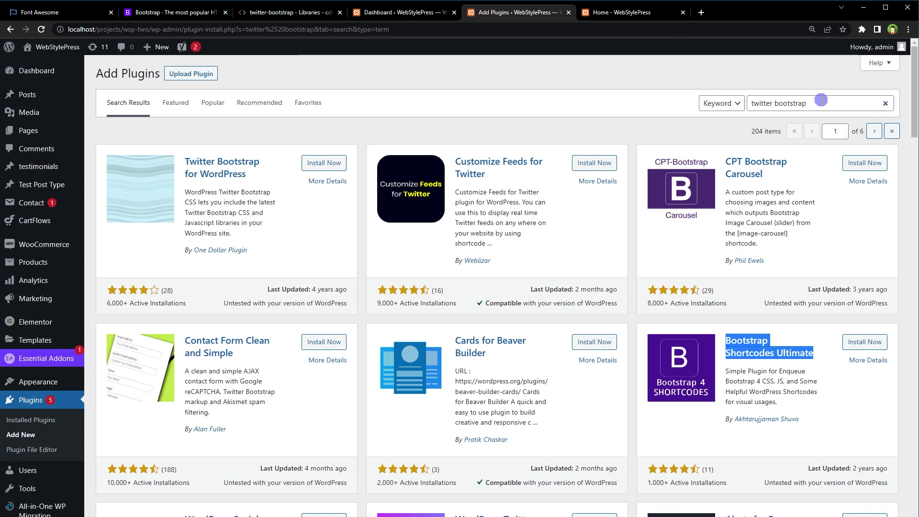
{"action": "double_click", "coordinate": [822, 100]}
Replace the plugin search with 'cloudflare' and highlight the official Cloudflare plugin title
{"action": "key", "text": "ctrl+a"}
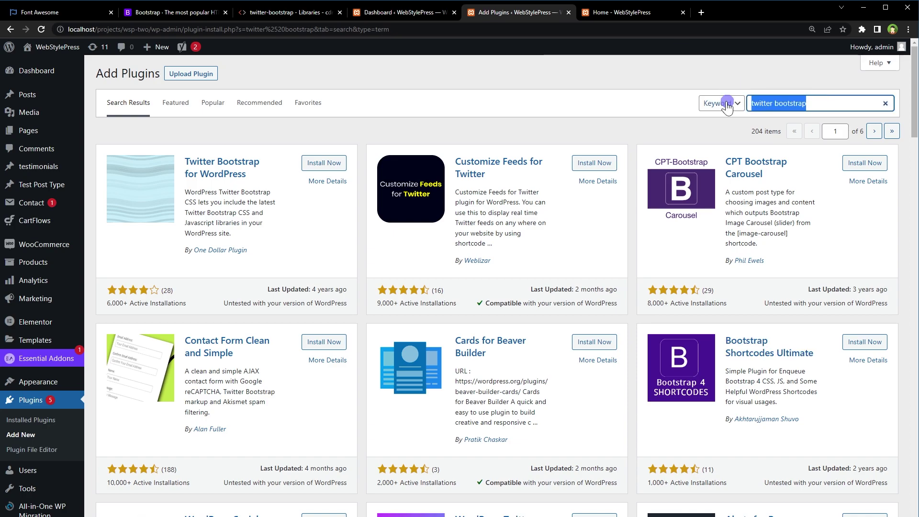
{"action": "type", "text": "cloudflare"}
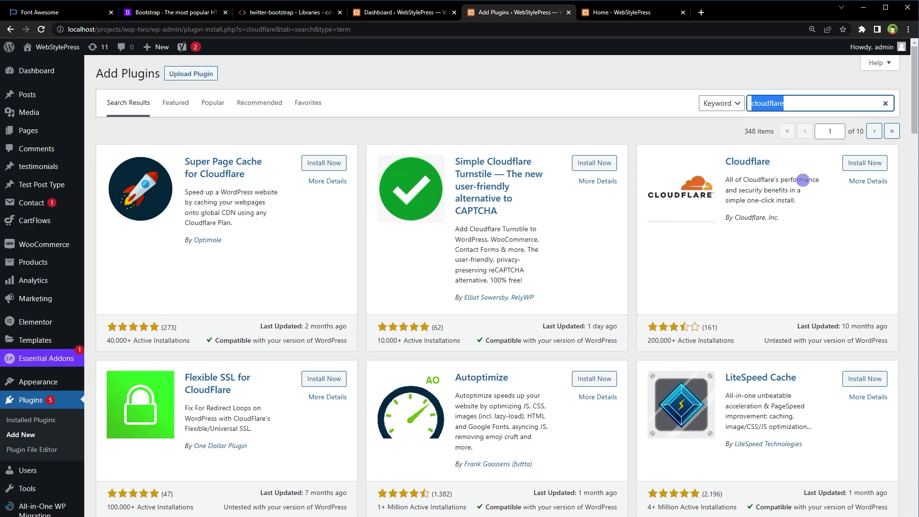
{"action": "left_click_drag", "start_coordinate": [770, 163], "coordinate": [727, 171]}
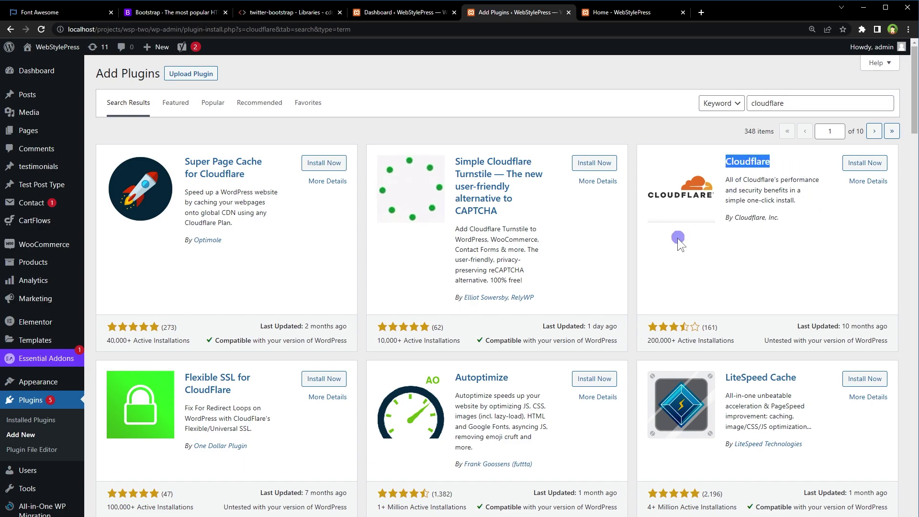